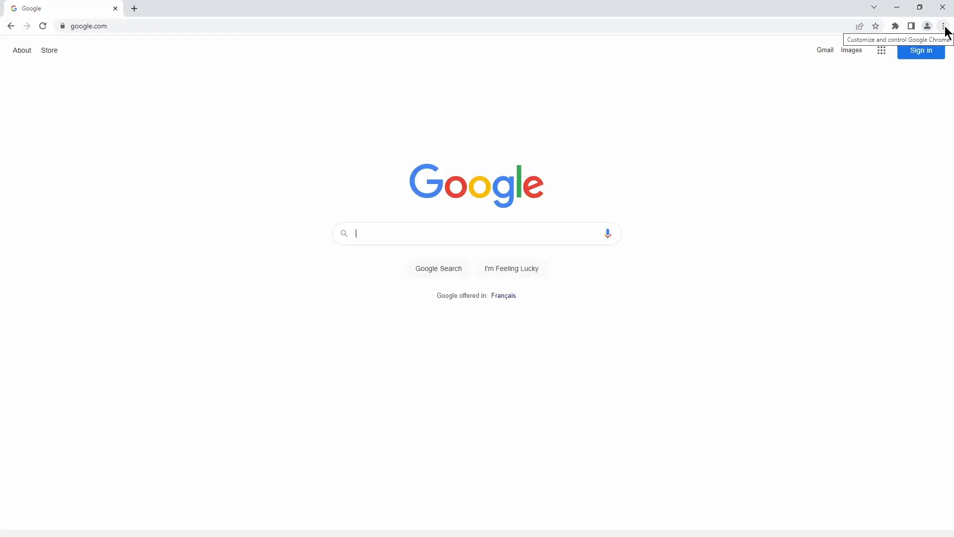
# Step: Open the browser settings page for managing search engines and site search, and look over its lists
pyautogui.click(944, 26)
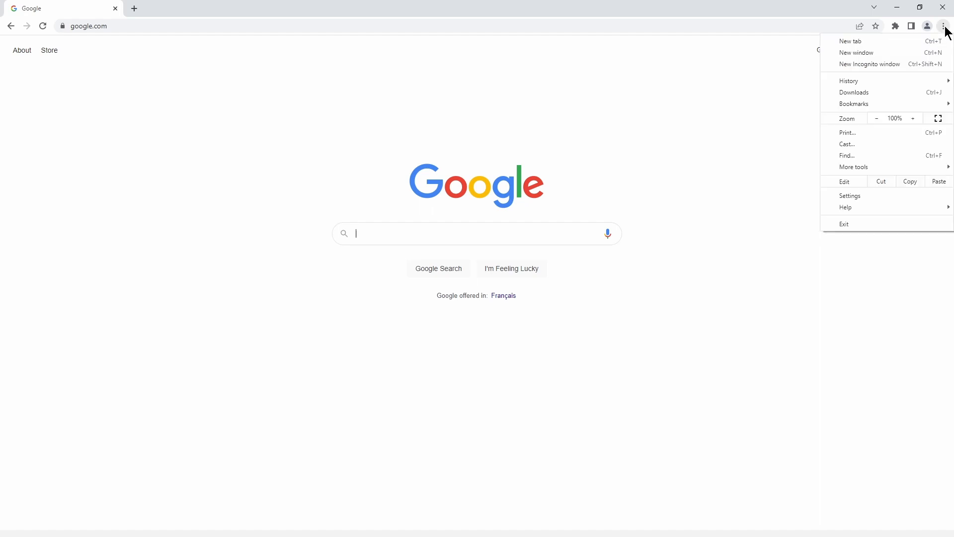
pyautogui.click(870, 203)
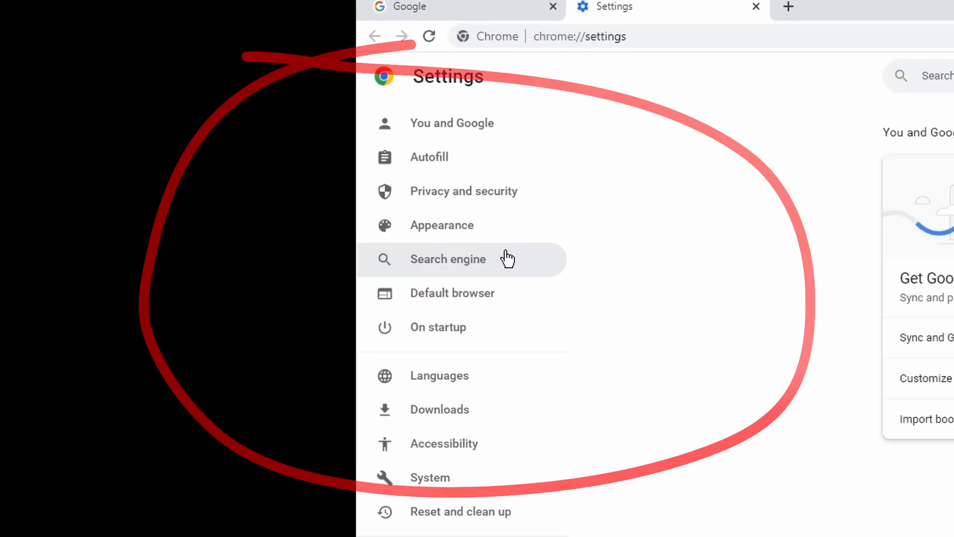
pyautogui.click(469, 262)
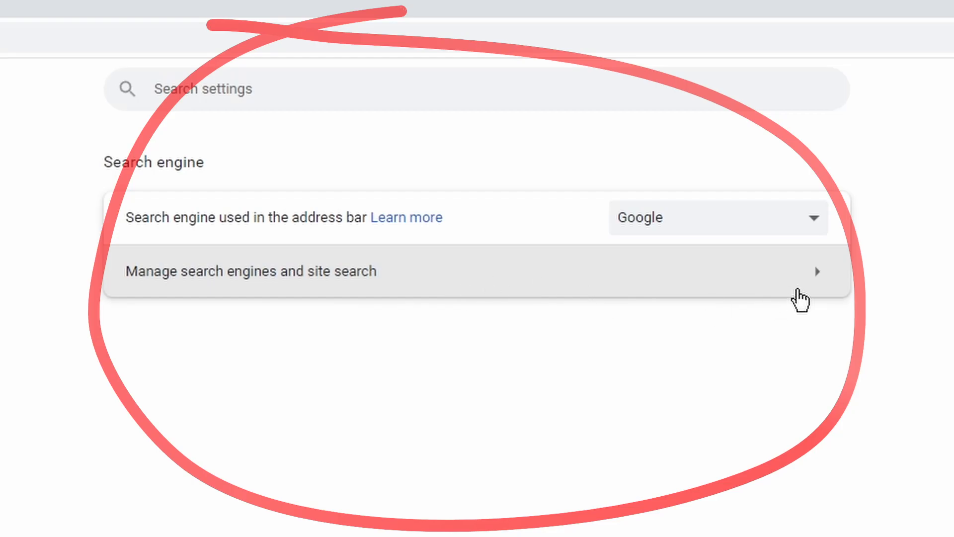
pyautogui.click(811, 282)
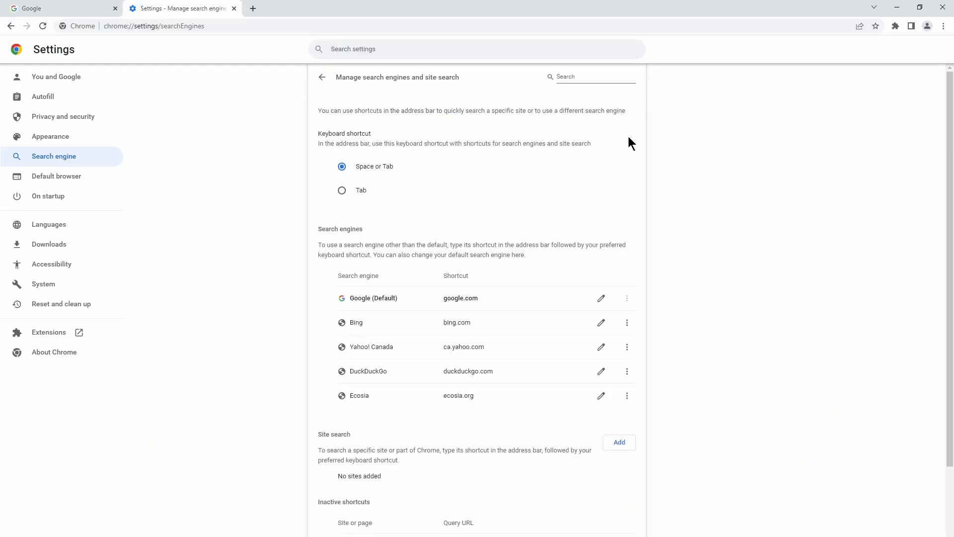
pyautogui.scroll(-1, 628, 137)
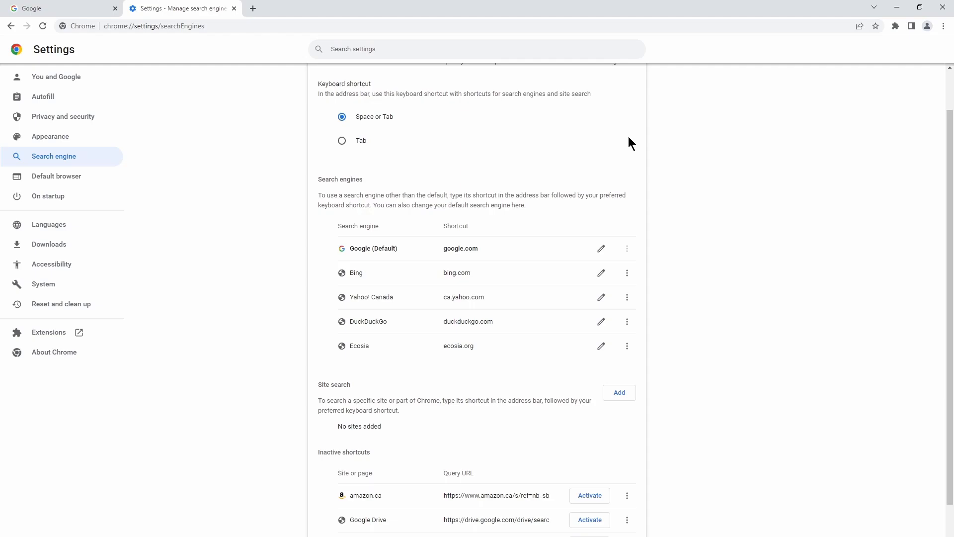
pyautogui.scroll(1, 517, 260)
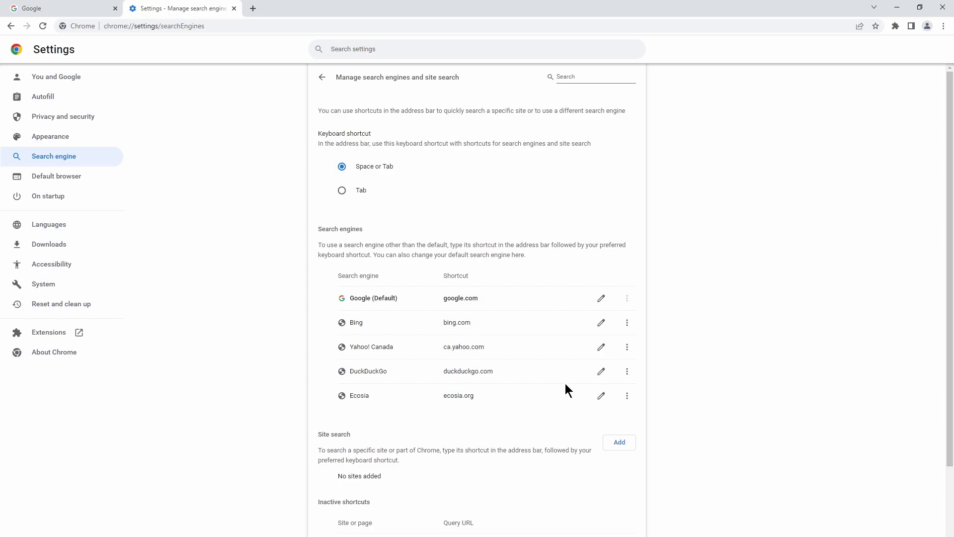
# Step: Make DuckDuckGo the default search engine and switch the default back to Google
pyautogui.click(627, 371)
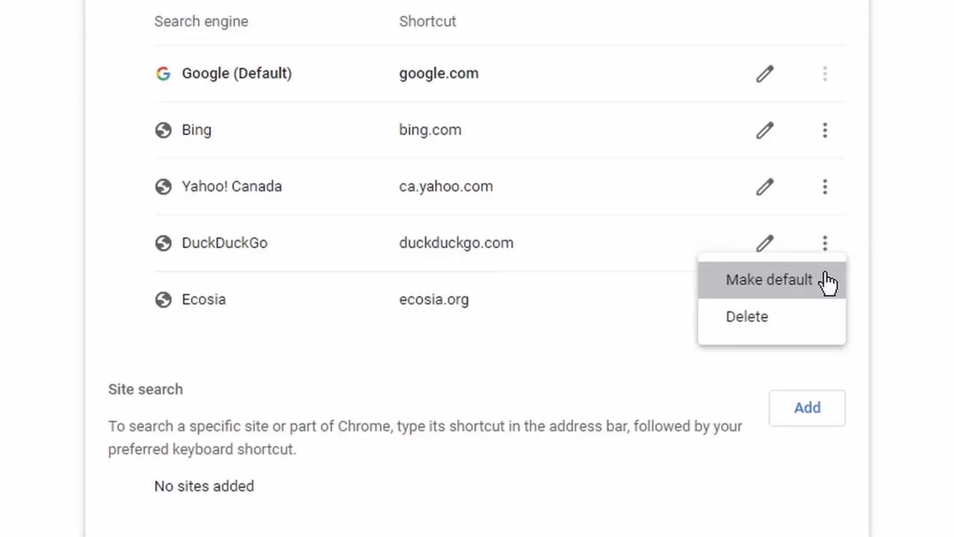
pyautogui.click(826, 279)
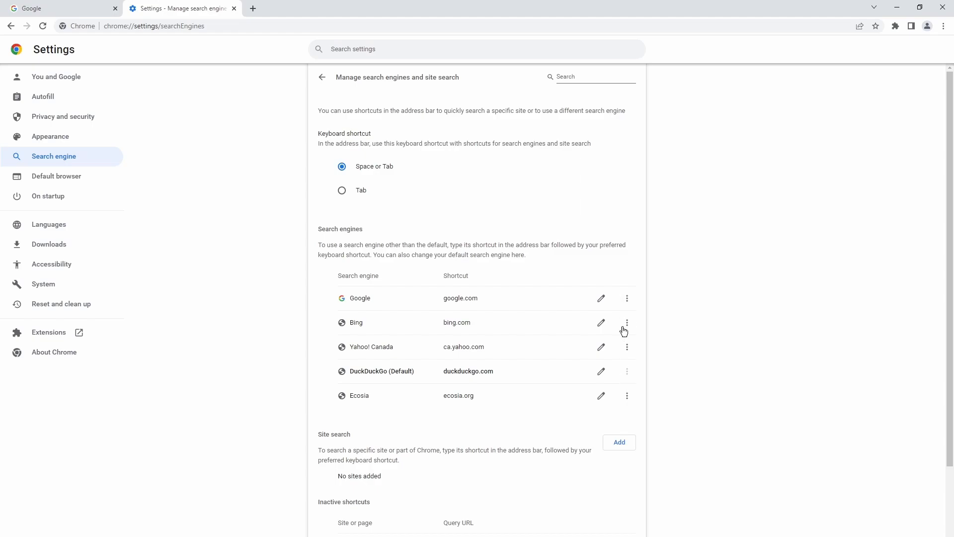
pyautogui.click(626, 298)
pyautogui.click(622, 313)
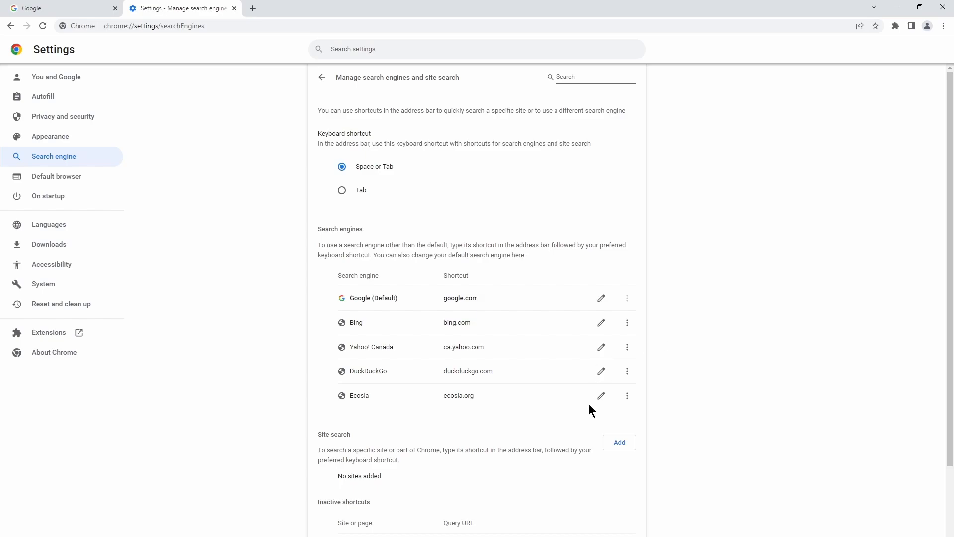
# Step: Start a new site search entry named "Ultra Super Cool Search Engine" with the shortcut ":us"
pyautogui.click(620, 447)
pyautogui.write('Ultra Super Cool Search Engine')
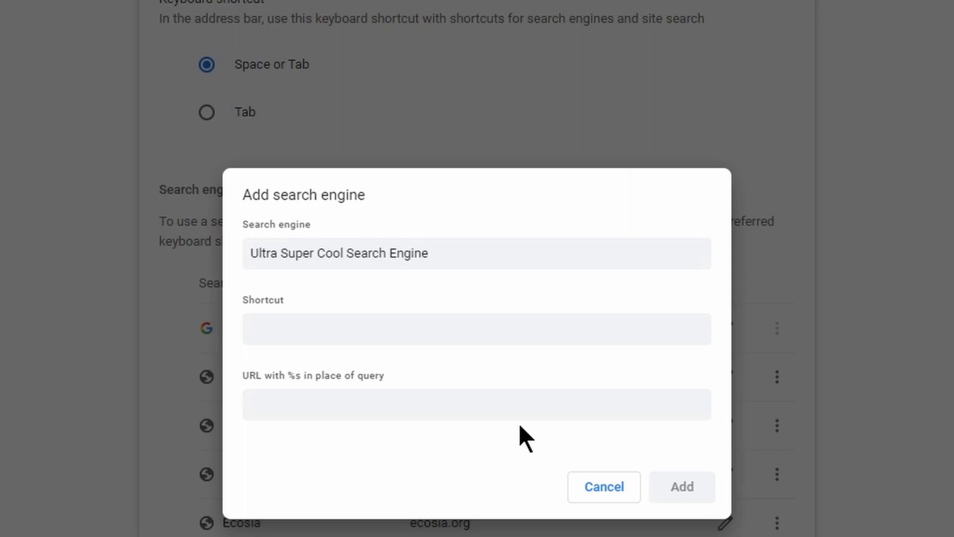
pyautogui.click(405, 328)
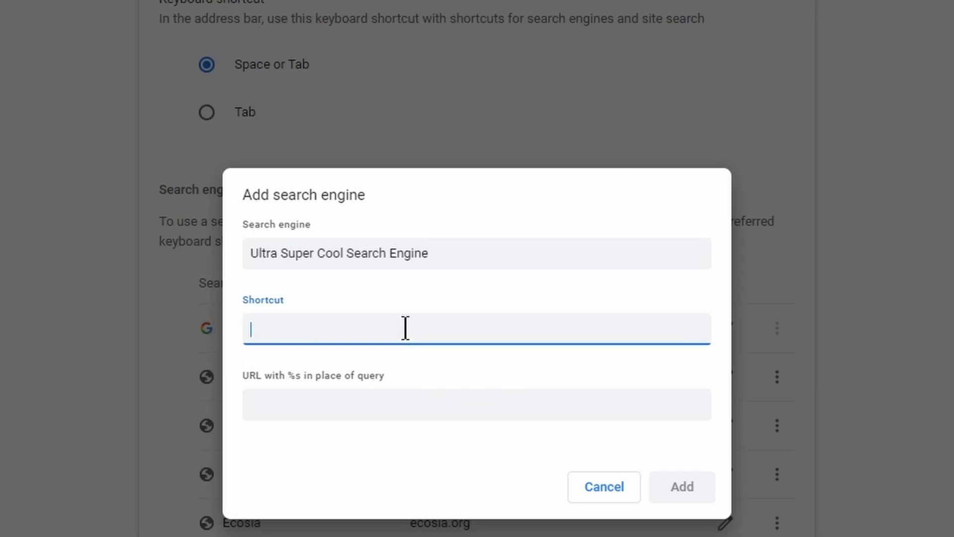
pyautogui.write(':')
pyautogui.write('fw')
pyautogui.press('BackSpace')
pyautogui.press('BackSpace')
pyautogui.write('Us')
pyautogui.press('BackSpace')
pyautogui.press('BackSpace')
pyautogui.press('BackSpace')
pyautogui.write(':us')
pyautogui.press('Tab')
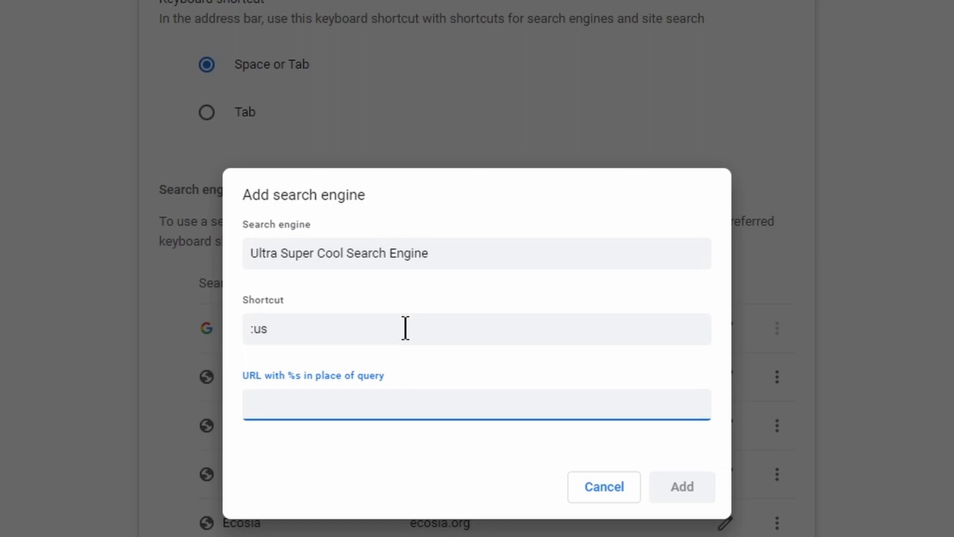
pyautogui.write('h')
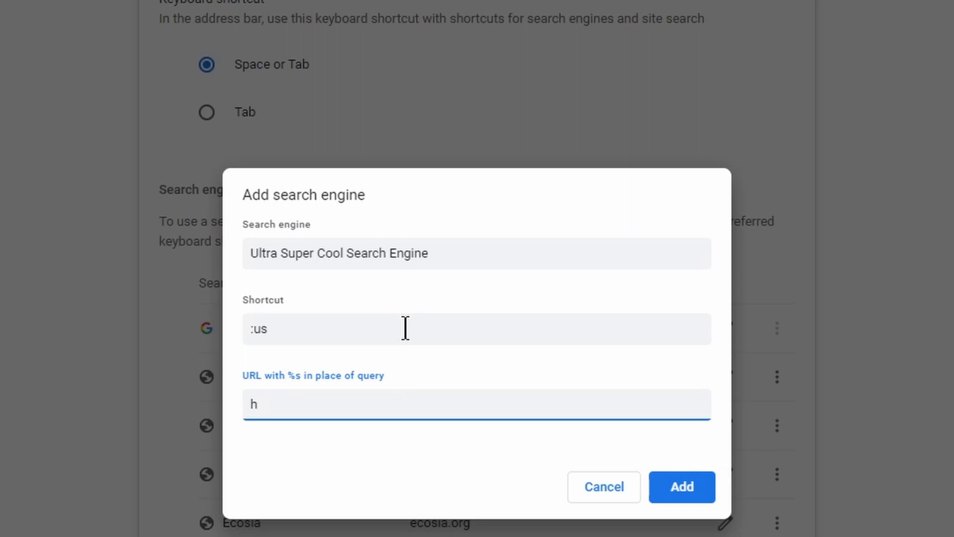
pyautogui.write('ttps://f')
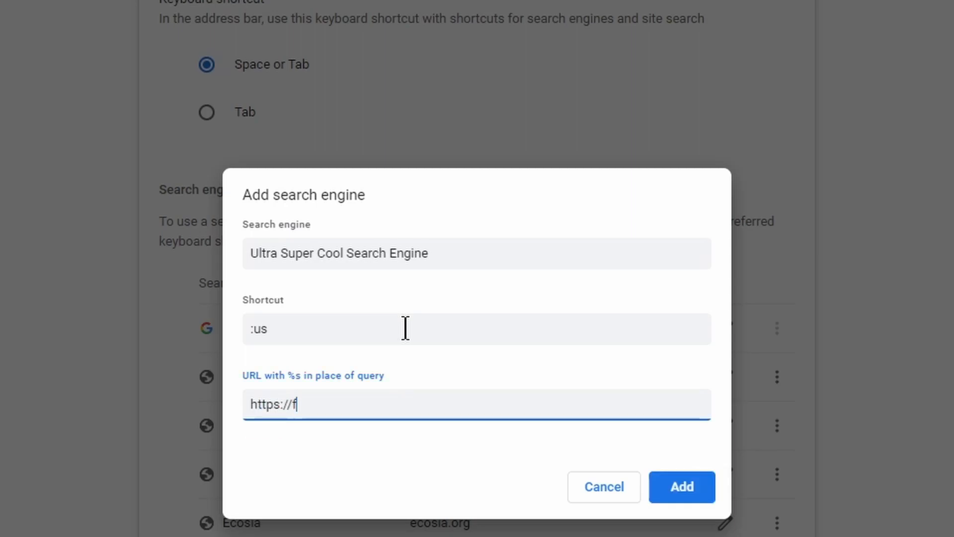
pyautogui.write('waa.')
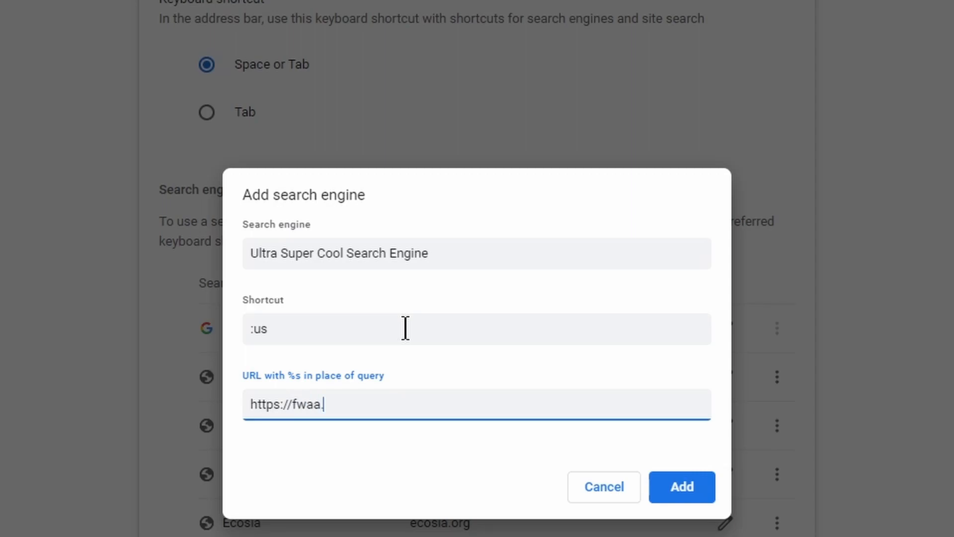
pyautogui.write('xyz/search?')
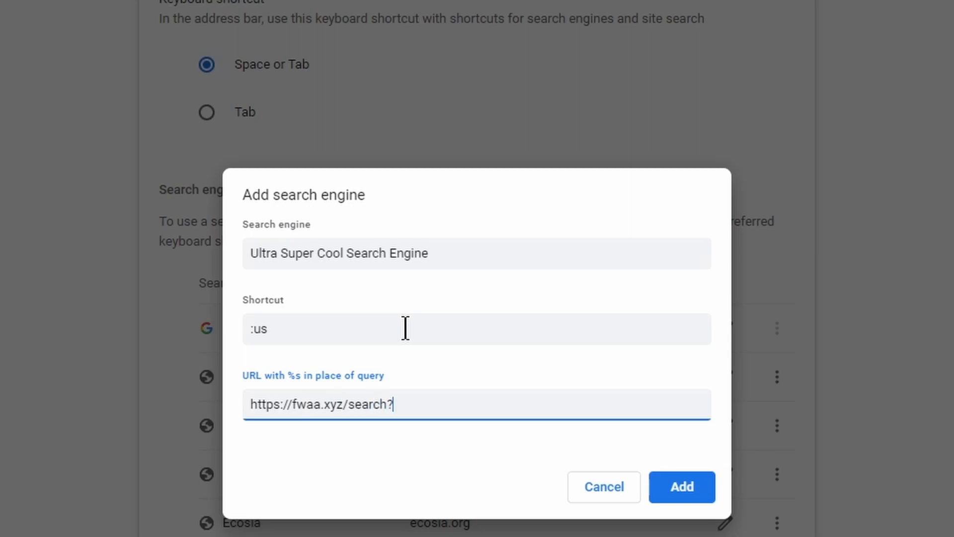
pyautogui.write('q=%s')
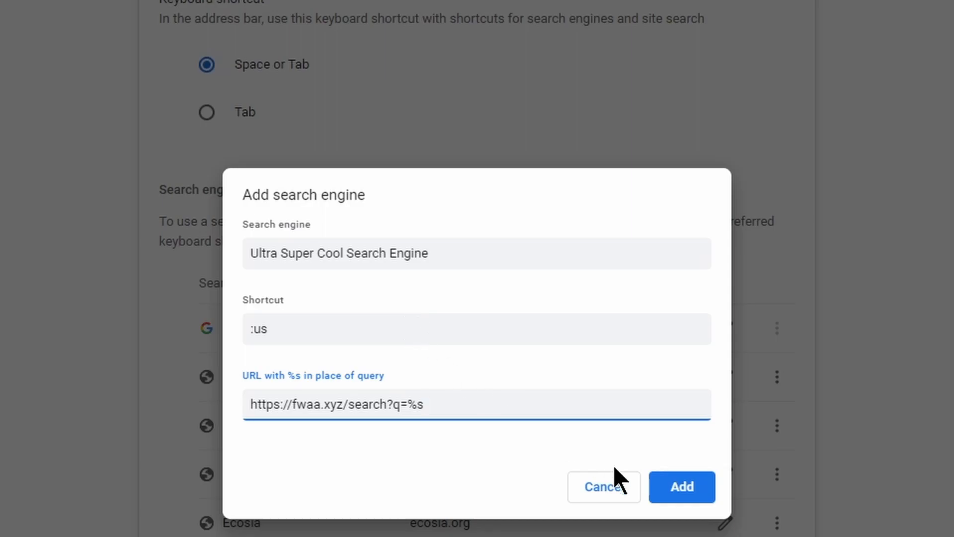
pyautogui.click(688, 494)
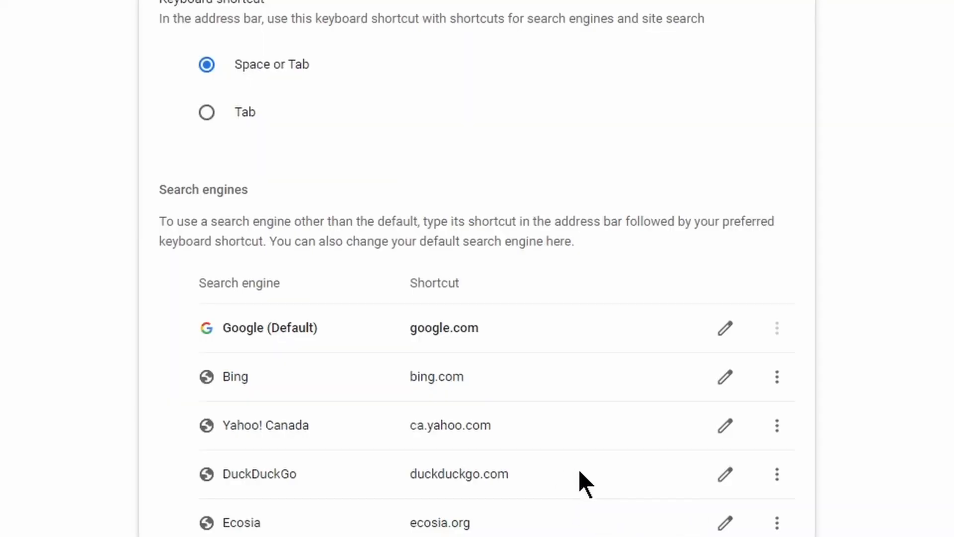
# Step: Make the site search entry Ultra Super Cool Search Engine the default search engine
pyautogui.scroll(-1, 586, 484)
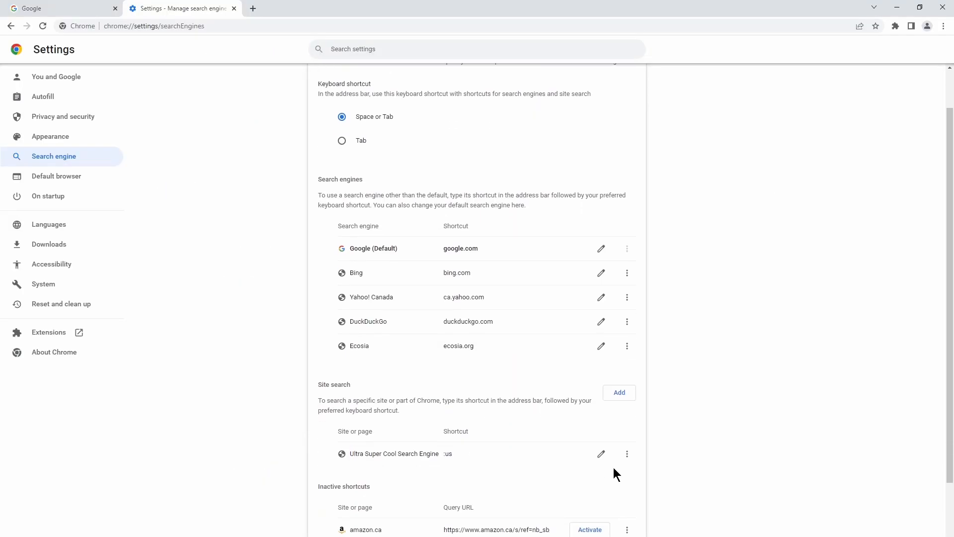
pyautogui.click(628, 454)
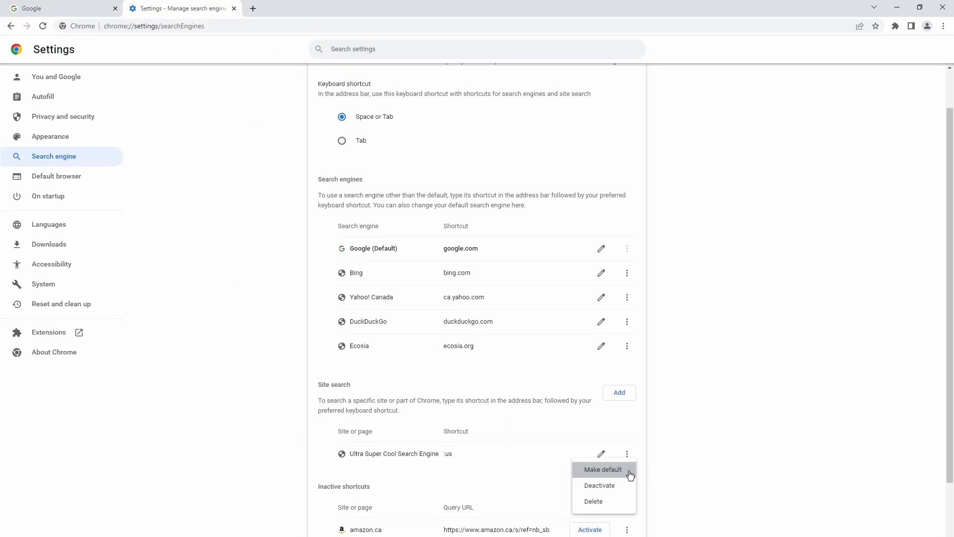
pyautogui.click(603, 469)
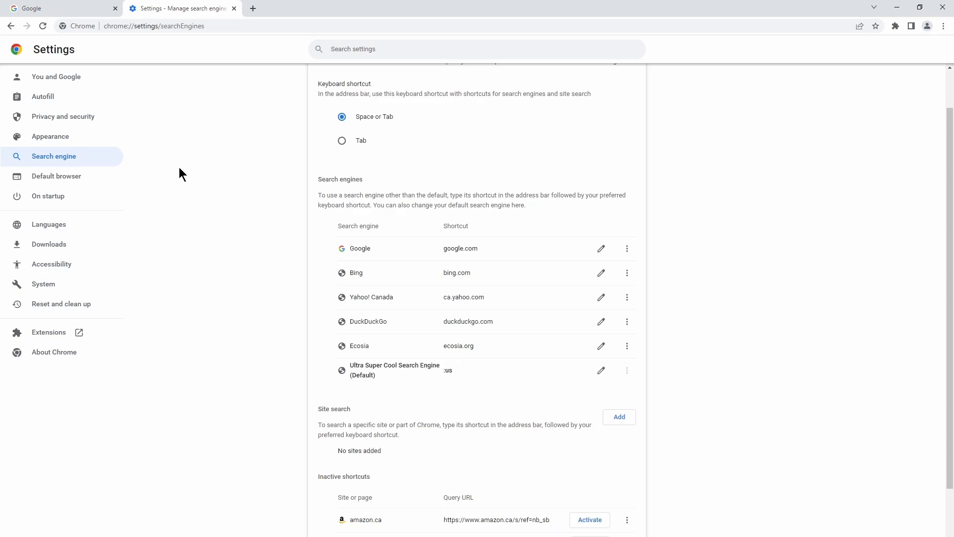
# Step: Test the new default engine by searching "ultra cool shoes" from the address bar of the Google page
pyautogui.click(67, 9)
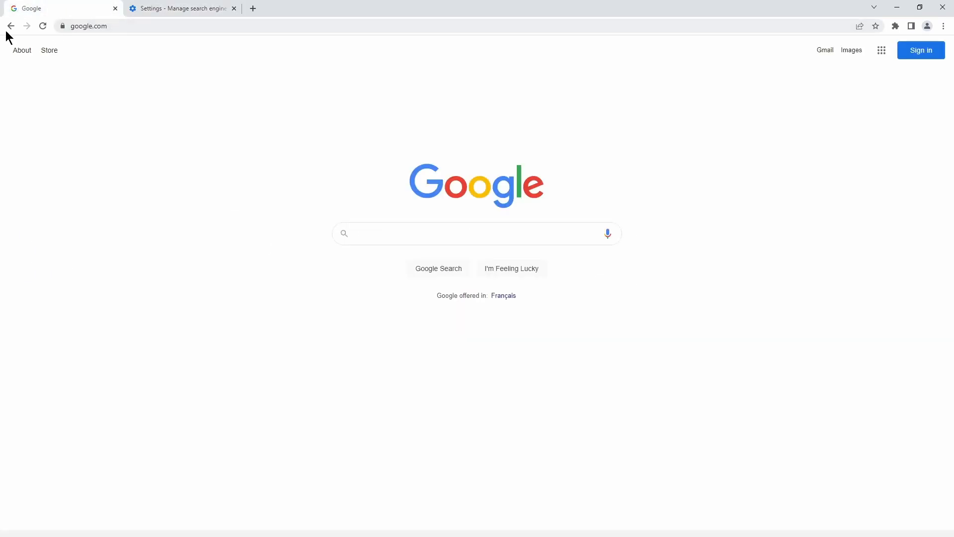
pyautogui.click(128, 24)
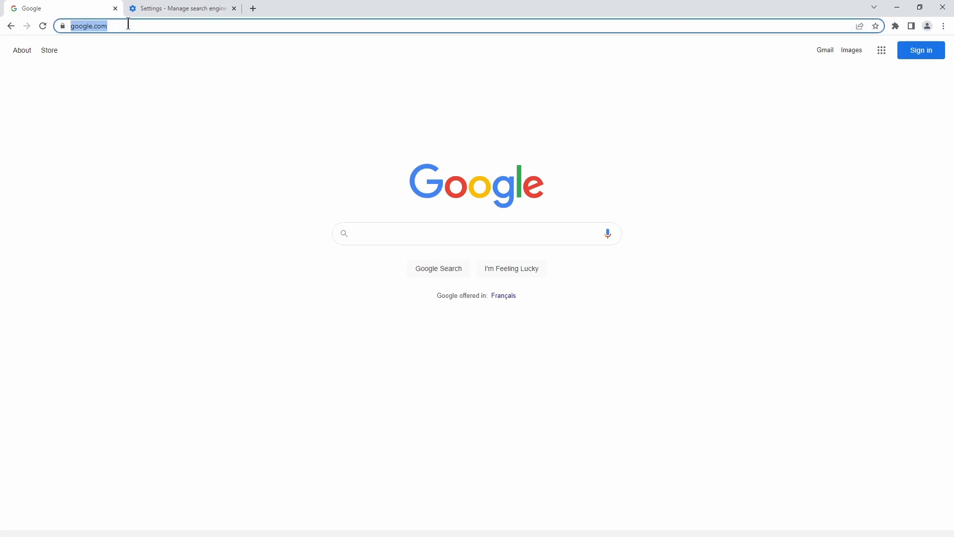
pyautogui.press('BackSpace')
pyautogui.write('ultra c')
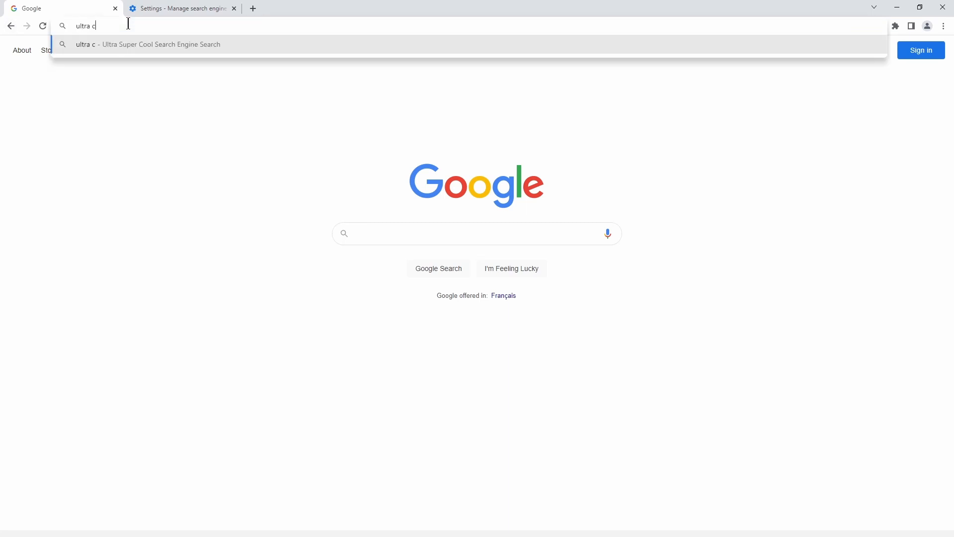
pyautogui.write('ool shoes')
pyautogui.press('Return')
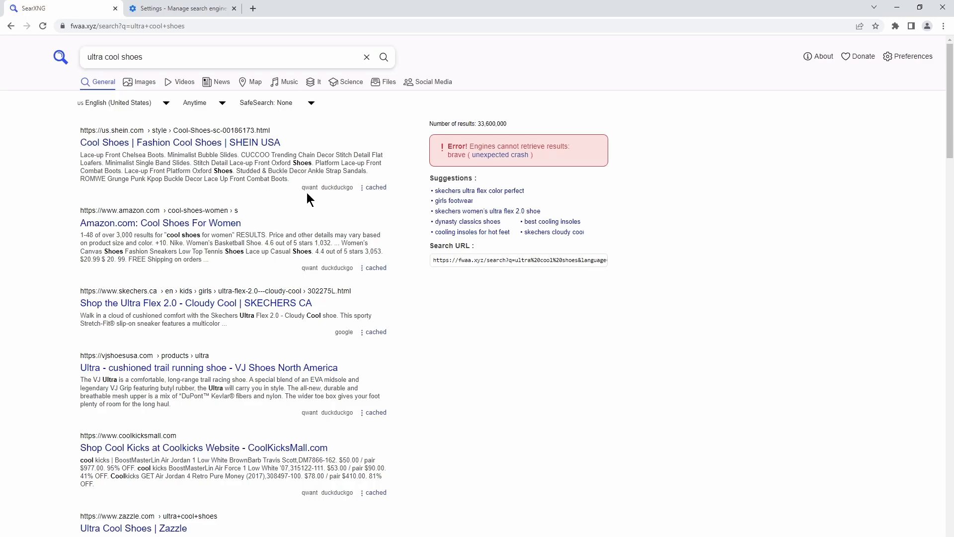
# Step: Search for "searxng" from the address bar of a new tab and open the SearXNG Documentation result
pyautogui.click(252, 11)
pyautogui.write('searx')
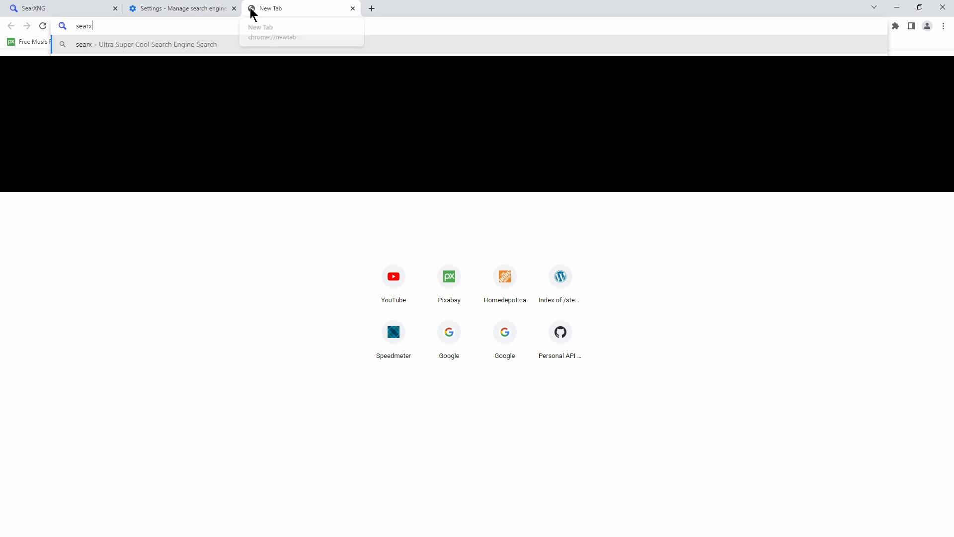
pyautogui.write('ng')
pyautogui.press('Return')
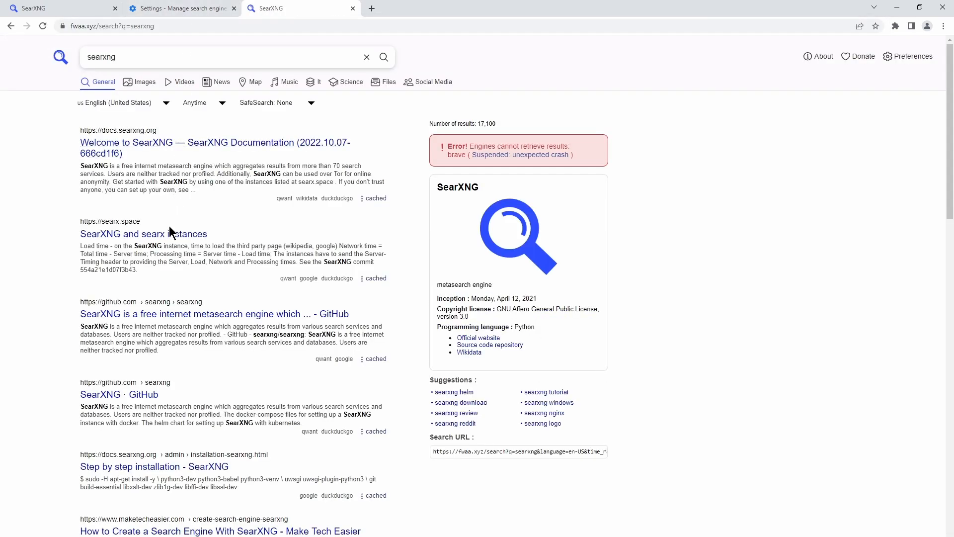
pyautogui.click(174, 152)
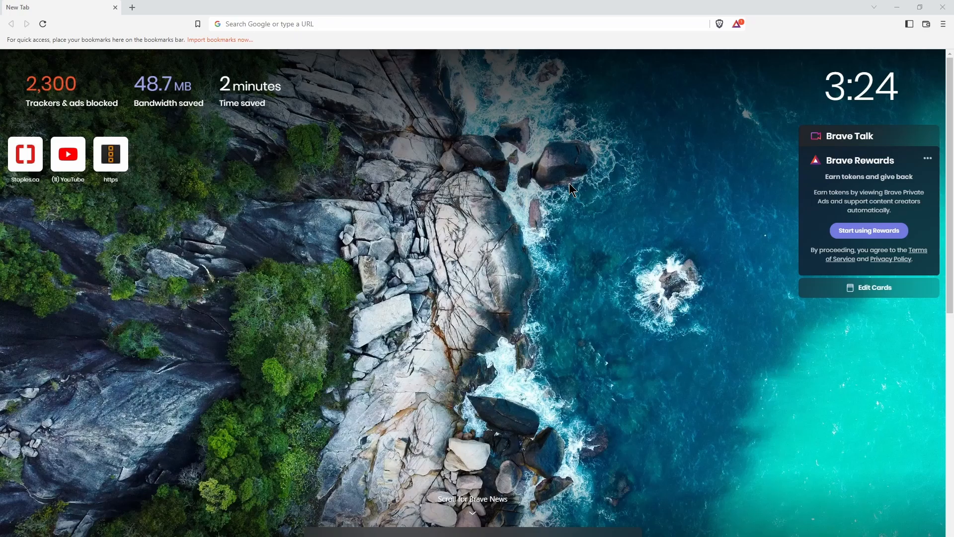
# Step: Switch to the Brave browser and open its settings page for managing search engines and site search
pyautogui.click(943, 25)
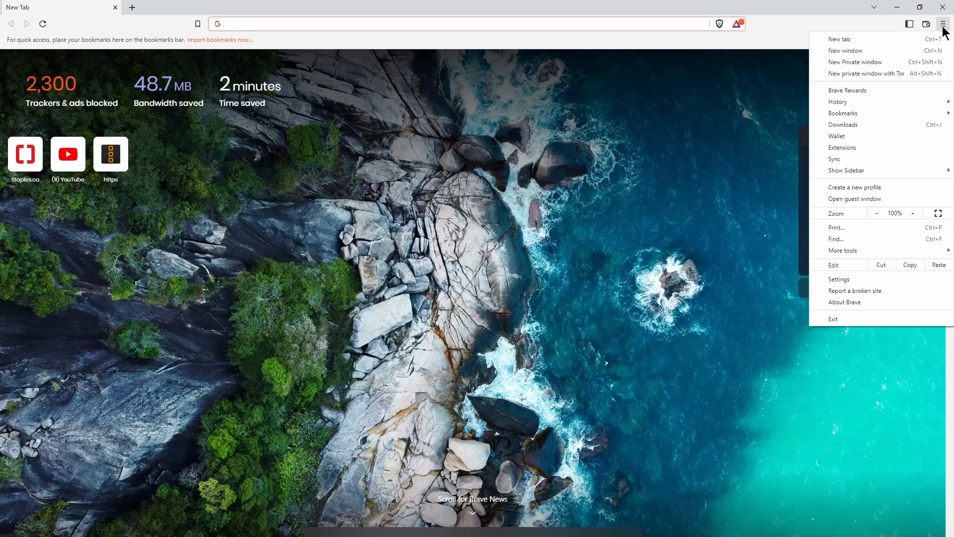
pyautogui.click(873, 279)
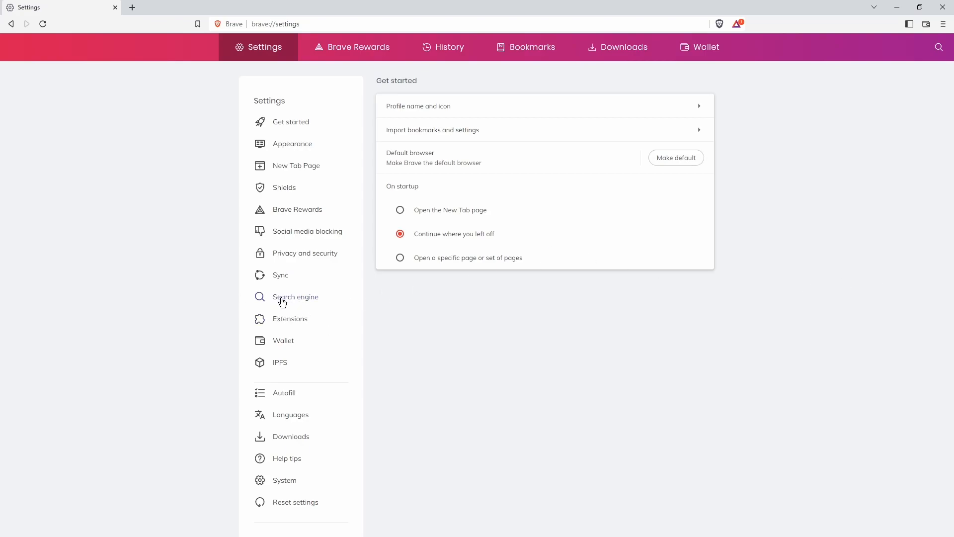
pyautogui.click(292, 300)
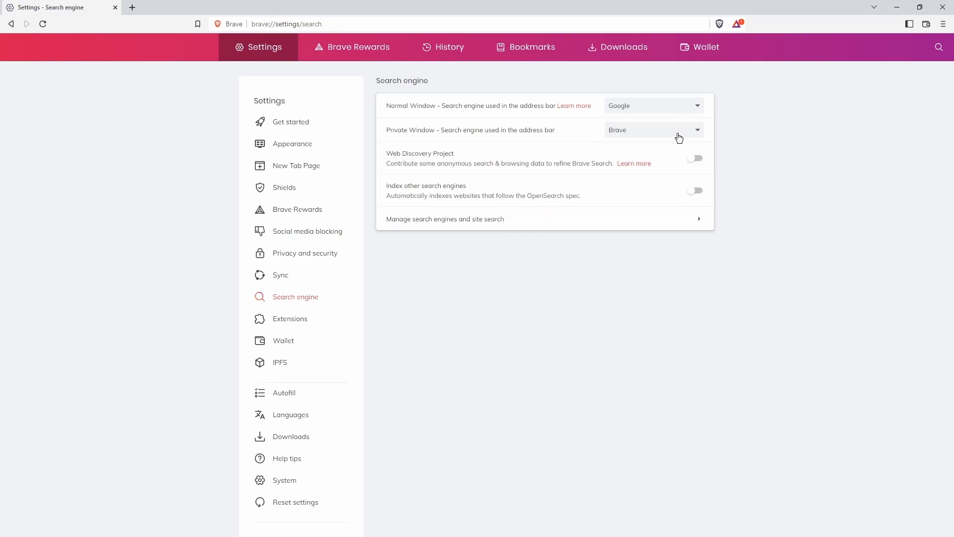
pyautogui.click(698, 224)
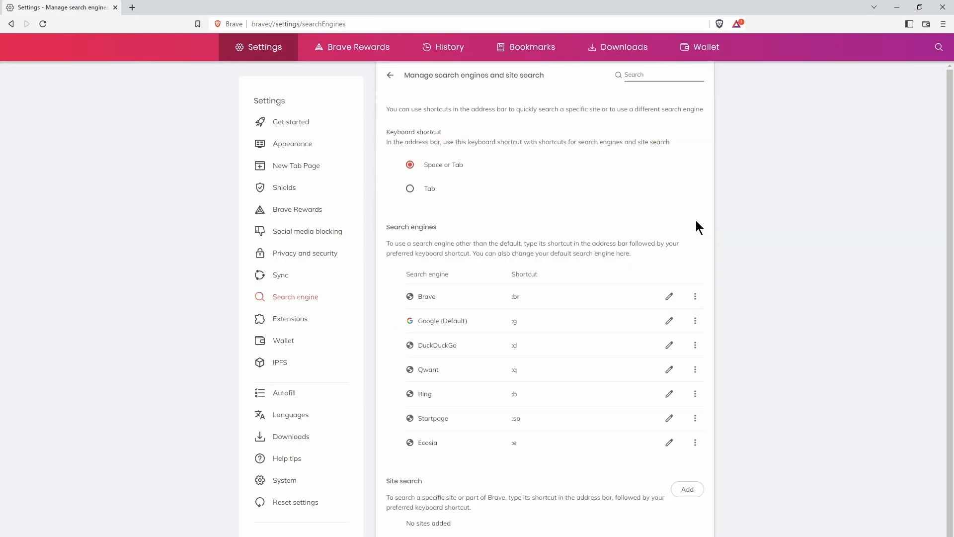
# Step: Start adding a site search named "Ultra Super Cool Search Engine That doesnt track ME!" with the shortcut :us
pyautogui.scroll(-1, 631, 292)
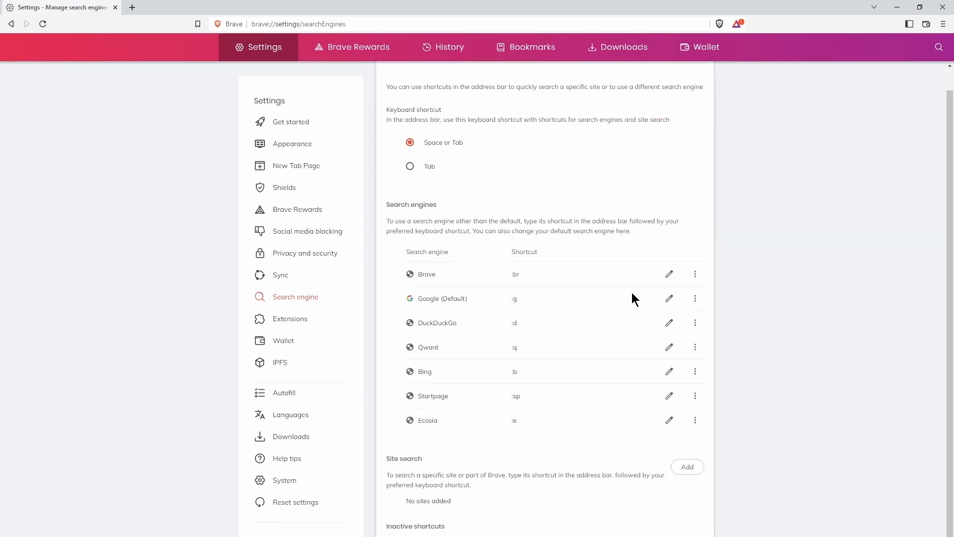
pyautogui.click(689, 467)
pyautogui.write('Ultra')
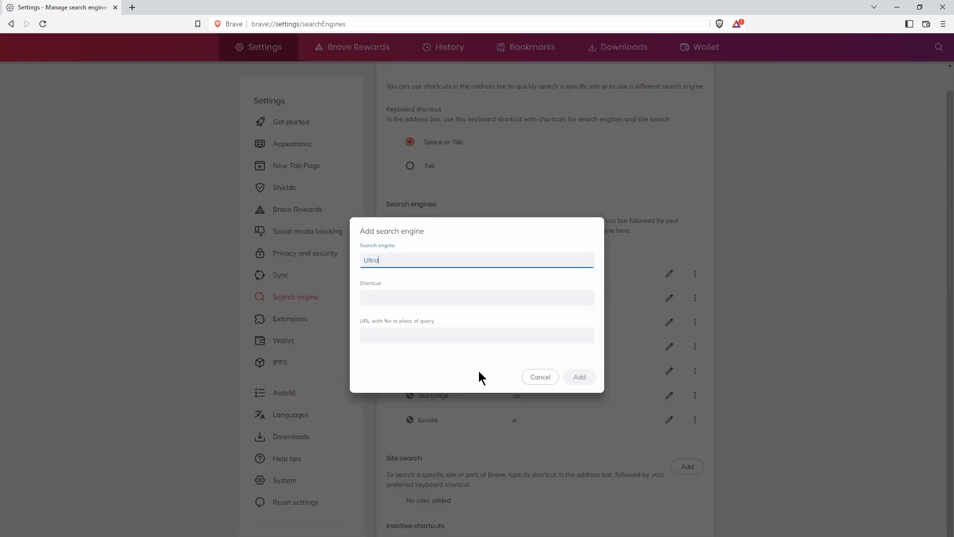
pyautogui.write(' Super Cool Search Engine That doesnt track ME!')
pyautogui.press('Tab')
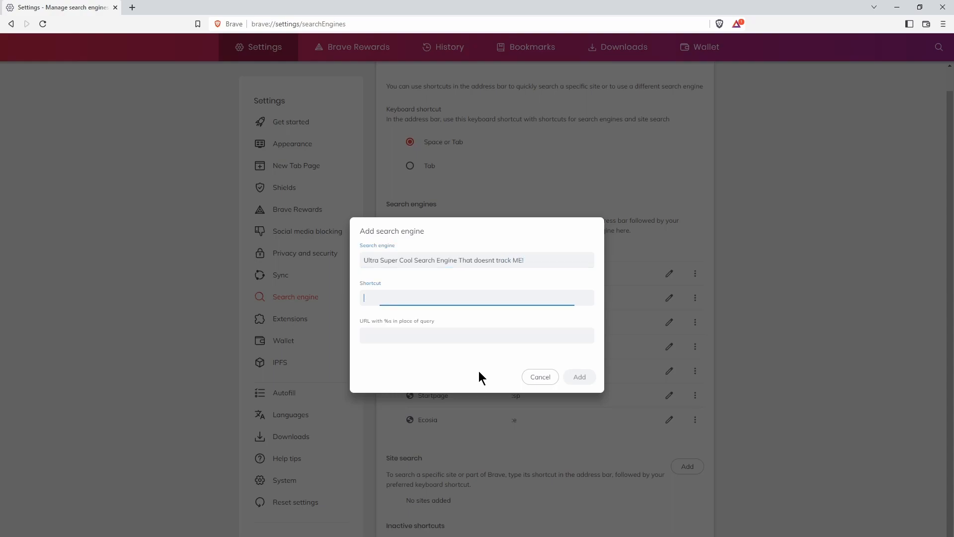
pyautogui.write(':us')
pyautogui.press('Tab')
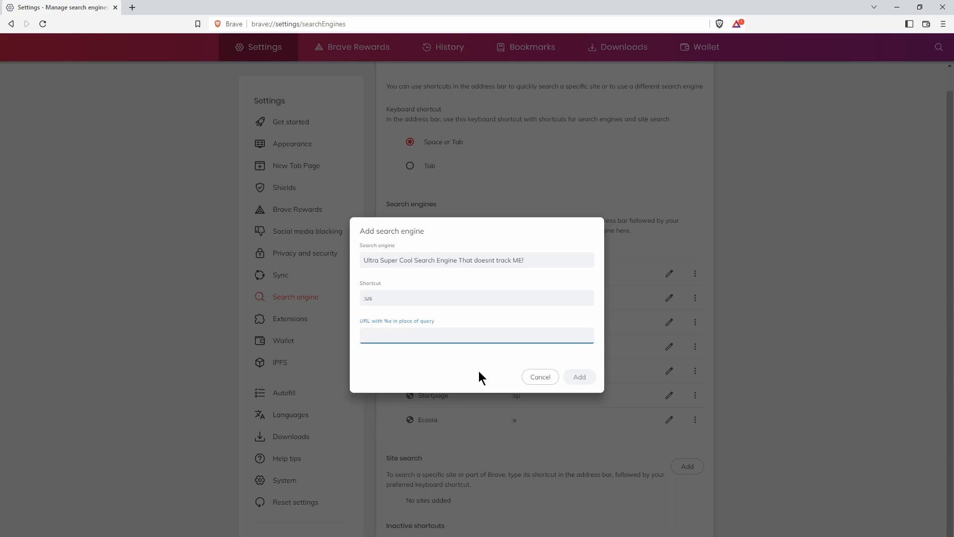
pyautogui.write('https://f')
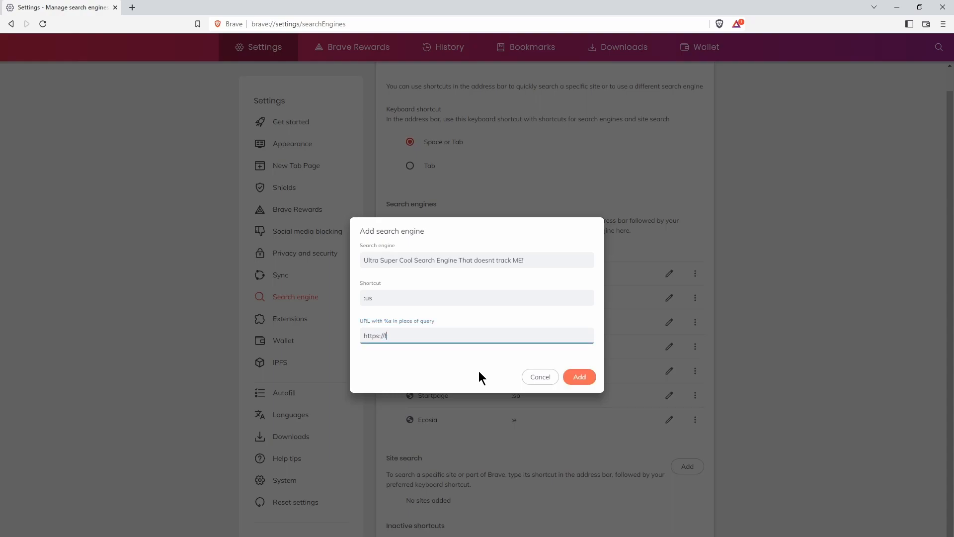
pyautogui.write('waa.xyz/search?')
pyautogui.press('BackSpace')
pyautogui.write('?q=%s')
pyautogui.click(579, 377)
# Step: Make the site search entry "Ultra Super Cool Search Engine That doesnt track ME!" the default search engine
pyautogui.scroll(-1, 601, 472)
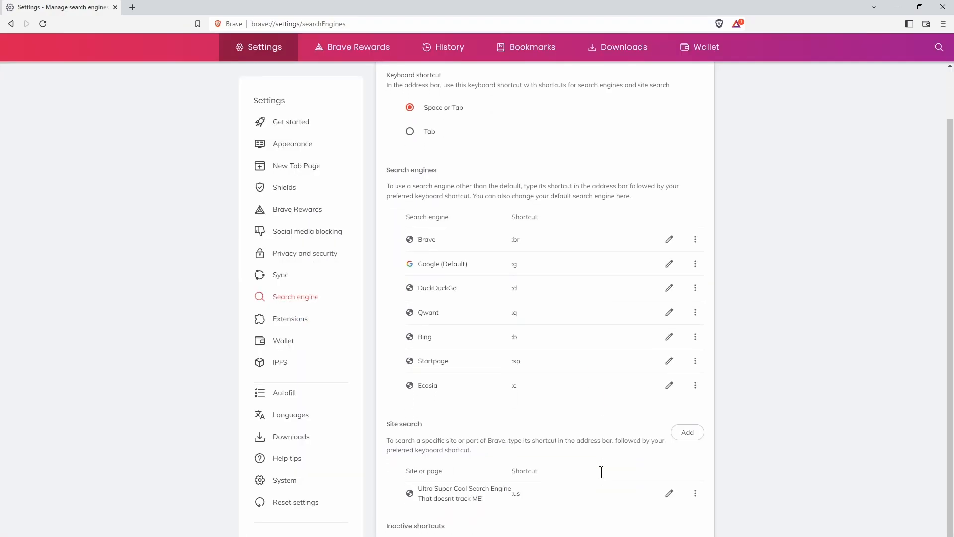
pyautogui.click(695, 493)
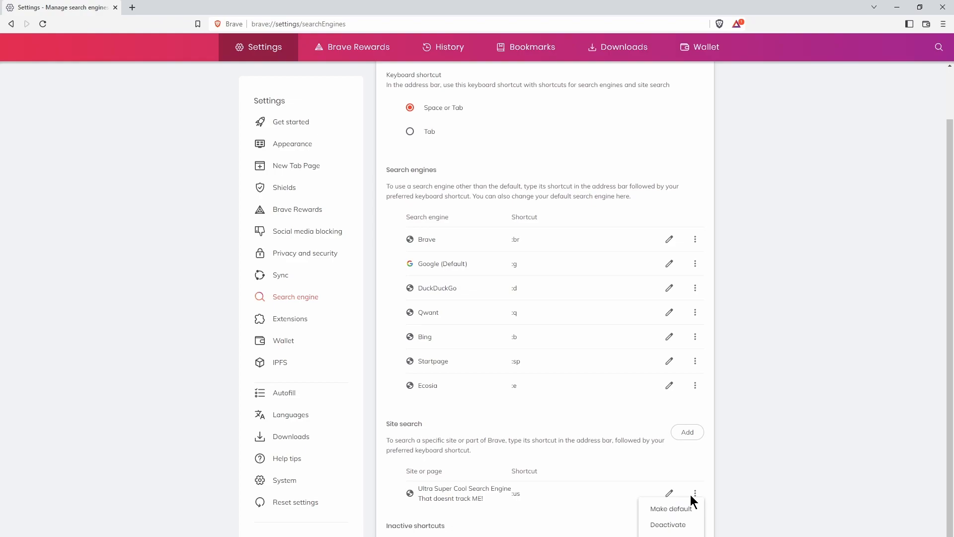
pyautogui.click(681, 518)
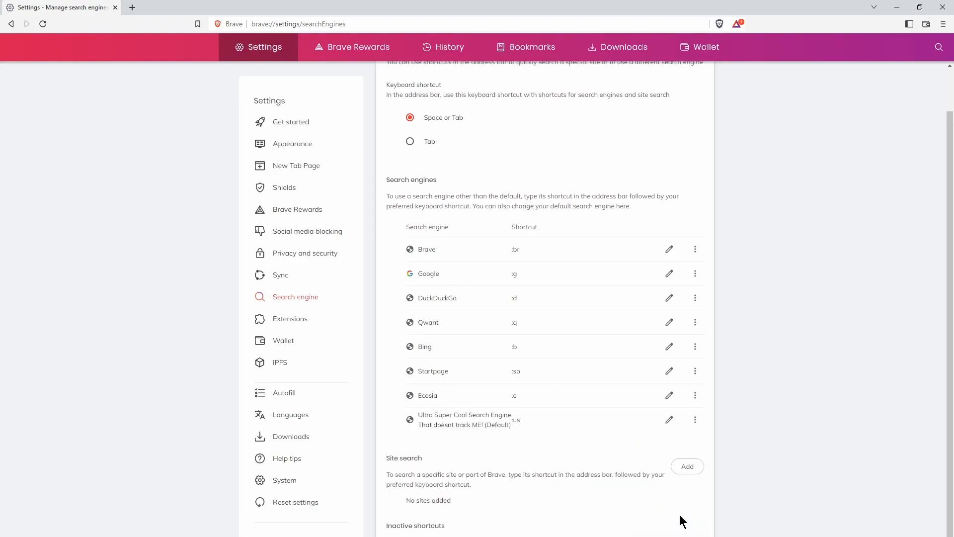
# Step: Test the new default engine by searching "ultra high end shoes" from the address bar of a new tab
pyautogui.click(132, 8)
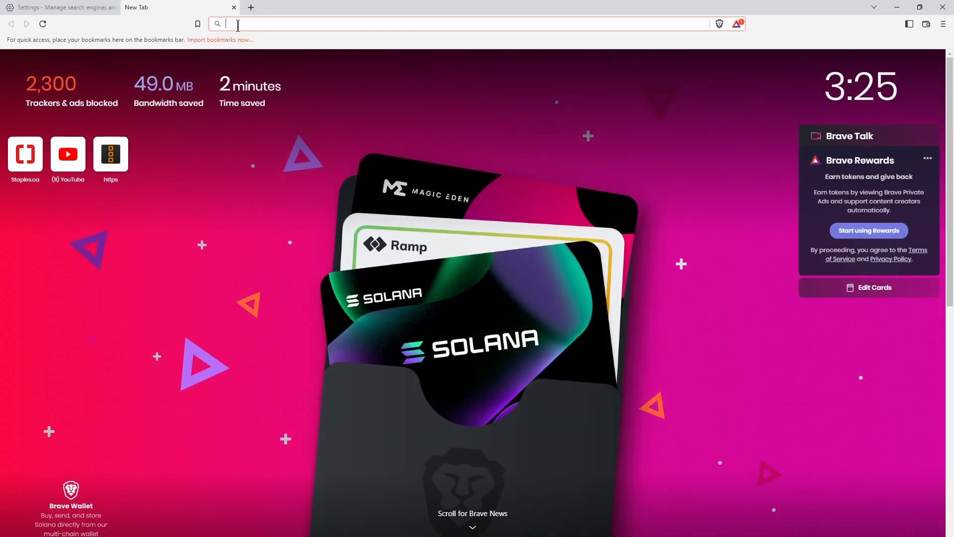
pyautogui.write('ultra hi')
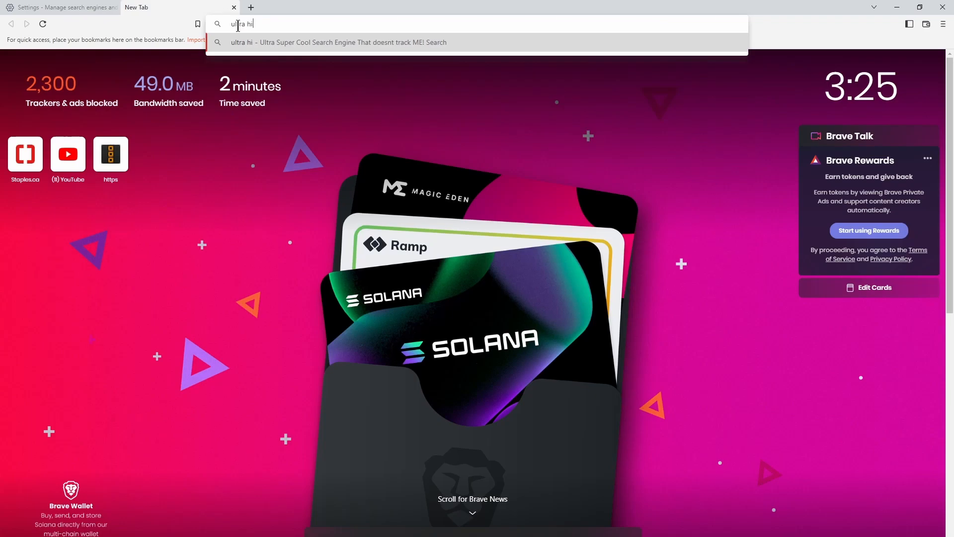
pyautogui.write('gh end shoes')
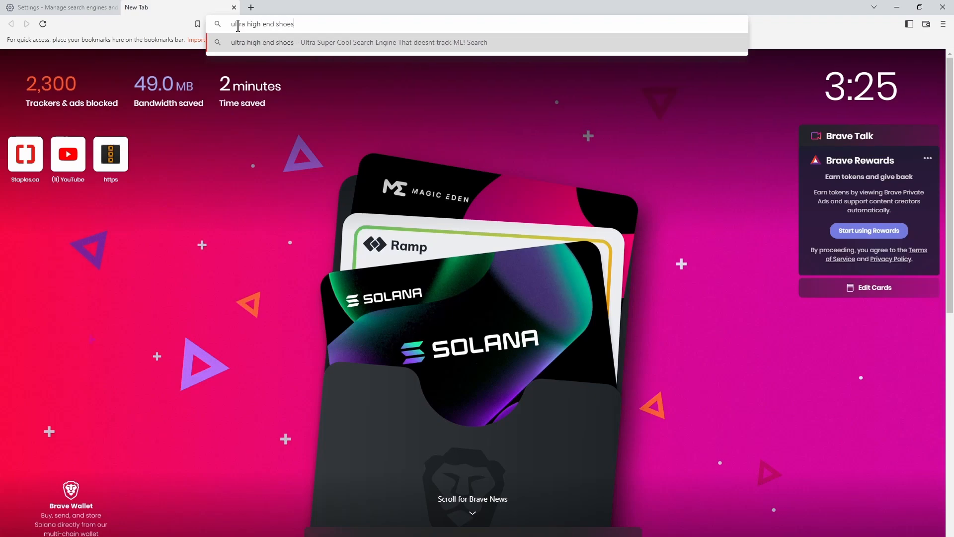
pyautogui.press('Return')
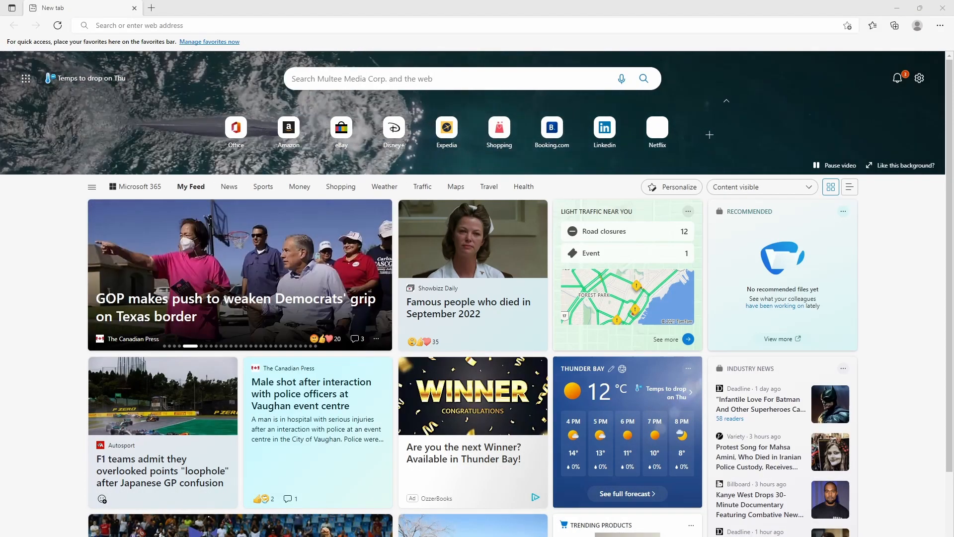
# Step: Switch to Microsoft Edge and open its Manage search engines settings under Address bar and search
pyautogui.click(940, 26)
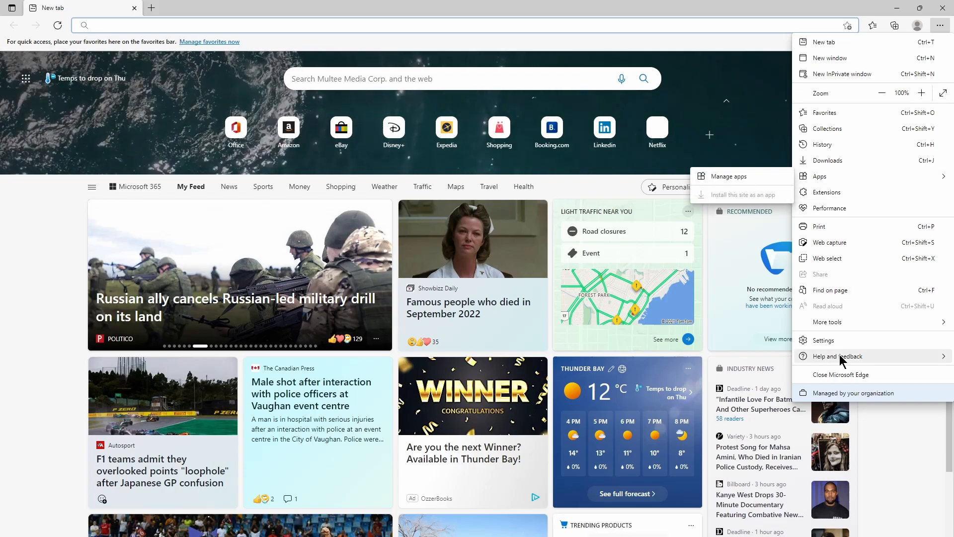
pyautogui.click(847, 341)
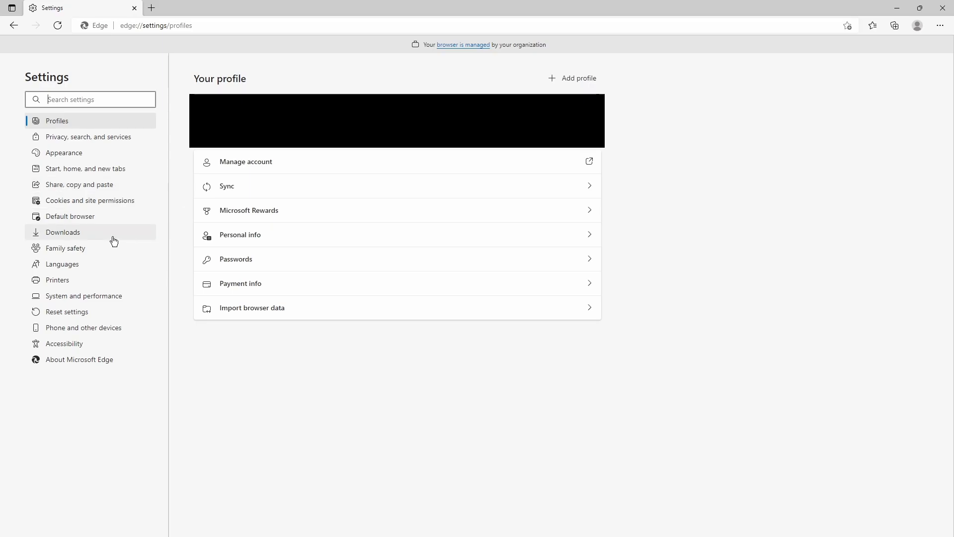
pyautogui.click(112, 201)
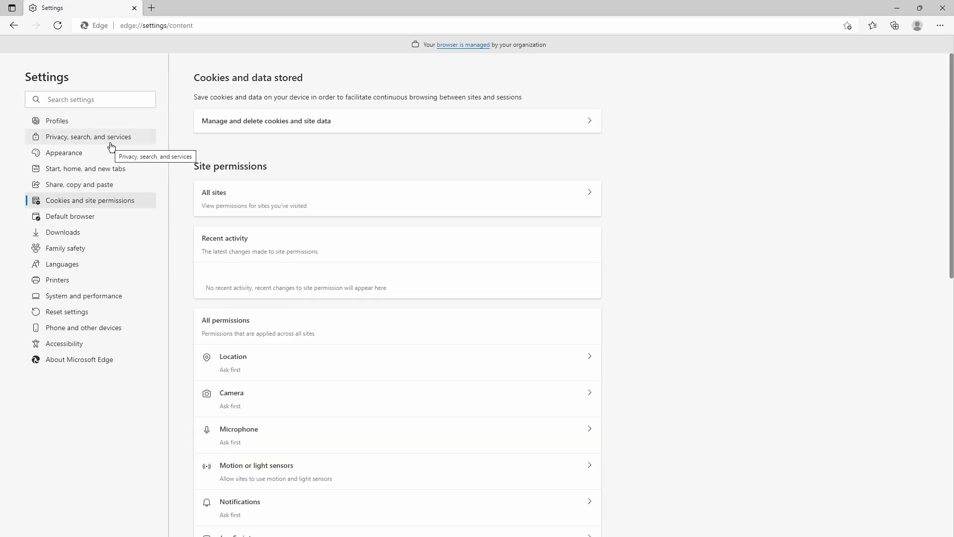
pyautogui.click(111, 143)
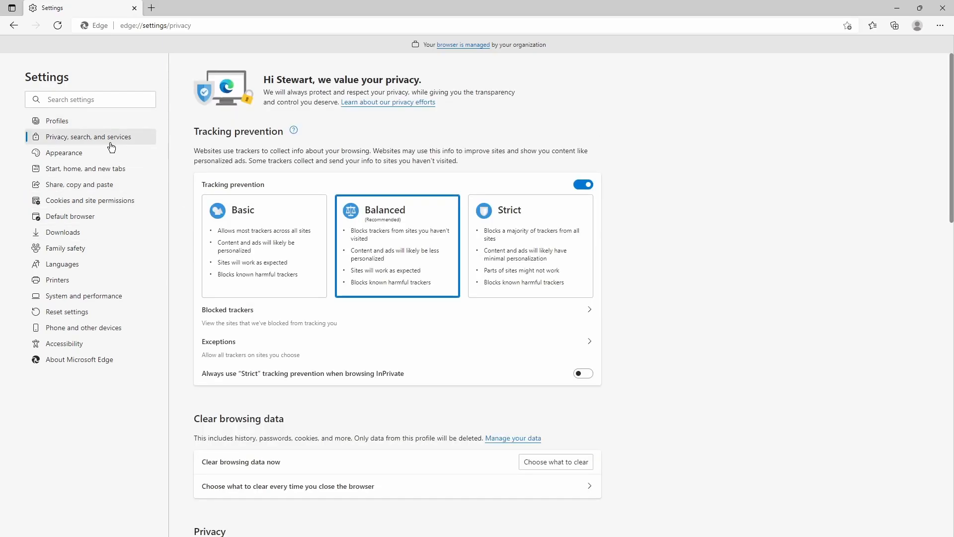
pyautogui.scroll(-15, 395, 301)
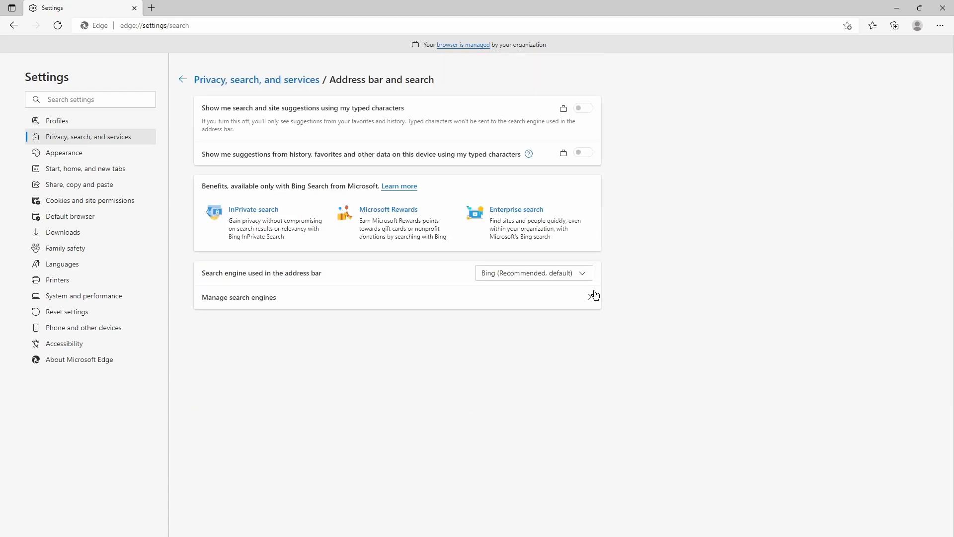
pyautogui.click(591, 300)
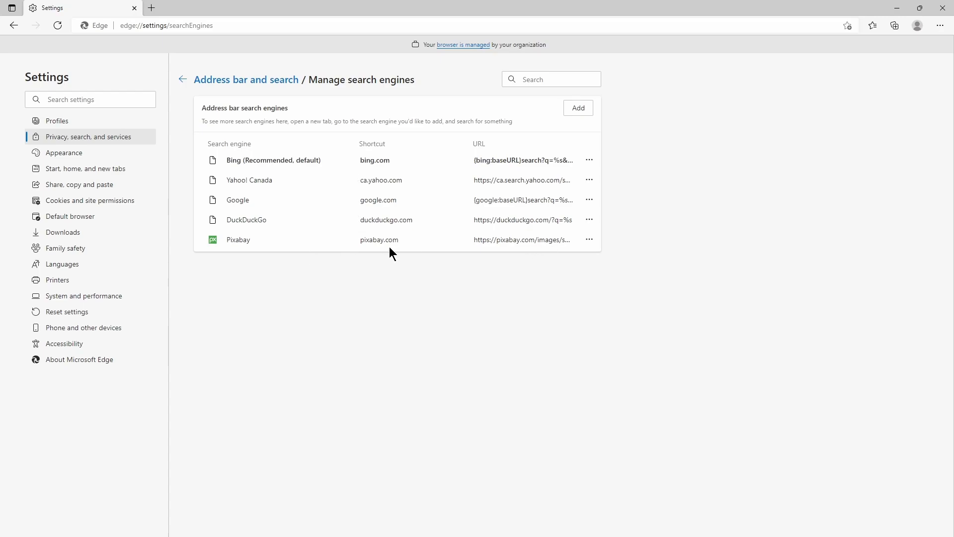
# Step: Start adding a search engine named "Ultra Super Cool Search Engine Yay" with the shortcut :us
pyautogui.click(579, 107)
pyautogui.write('ULtr')
pyautogui.press('BackSpace')
pyautogui.press('BackSpace')
pyautogui.press('BackSpace')
pyautogui.write('ltra Super Cool Search Engine')
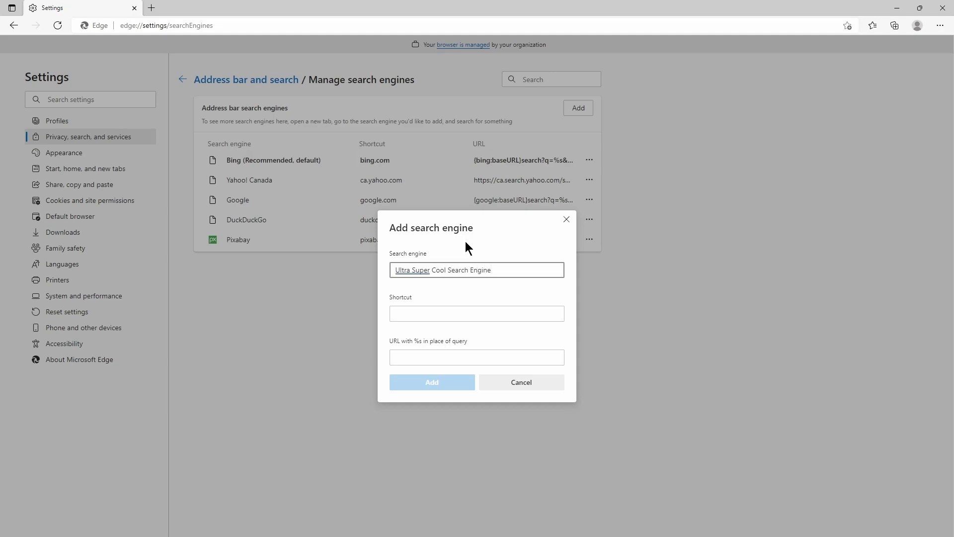
pyautogui.write(' Yay')
pyautogui.press('Tab')
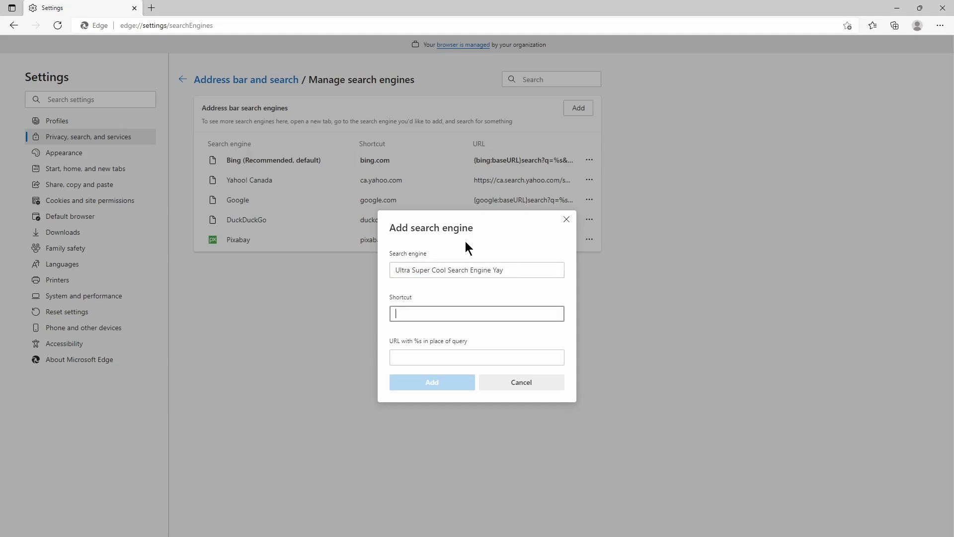
pyautogui.write(':us')
pyautogui.press('Tab')
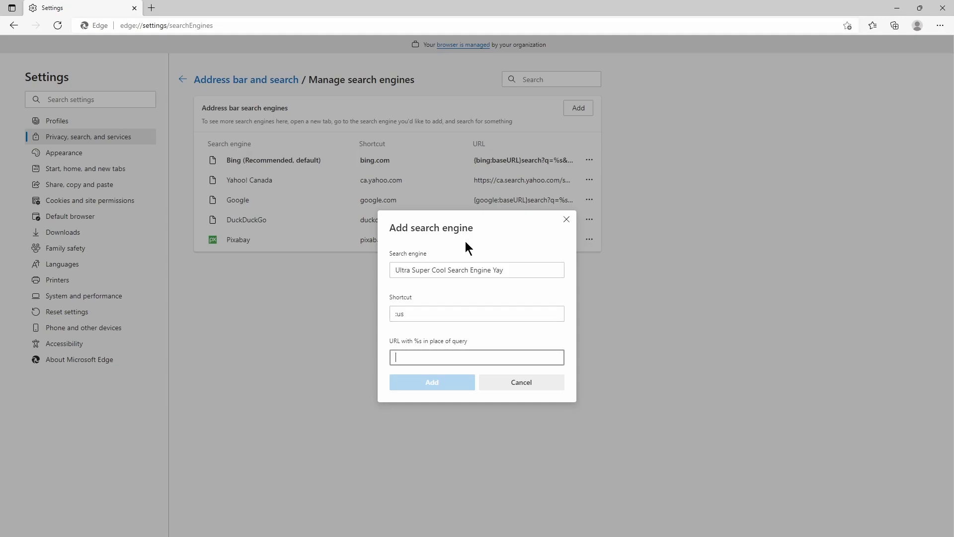
pyautogui.write('https:')
pyautogui.write('//fwaa.xyz')
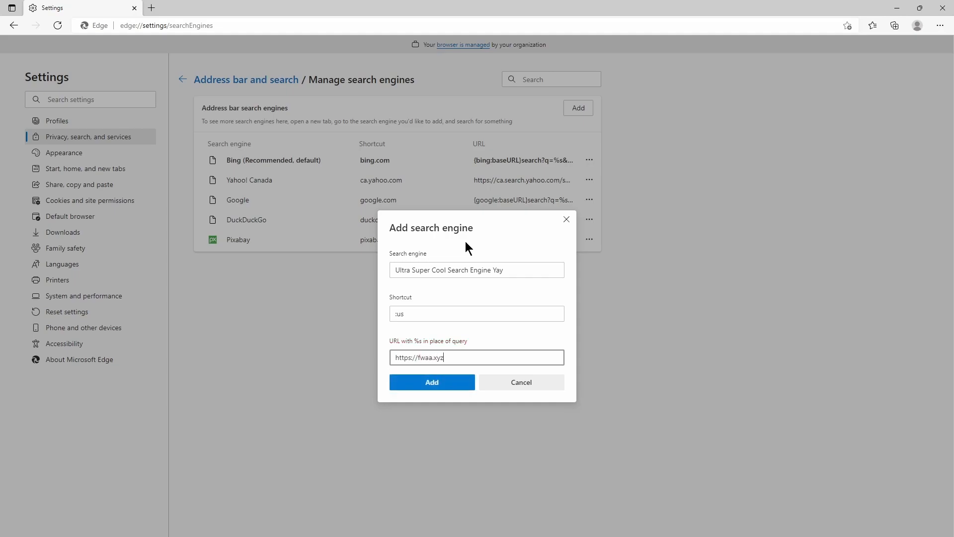
pyautogui.write('/search?q=%s')
pyautogui.click(442, 384)
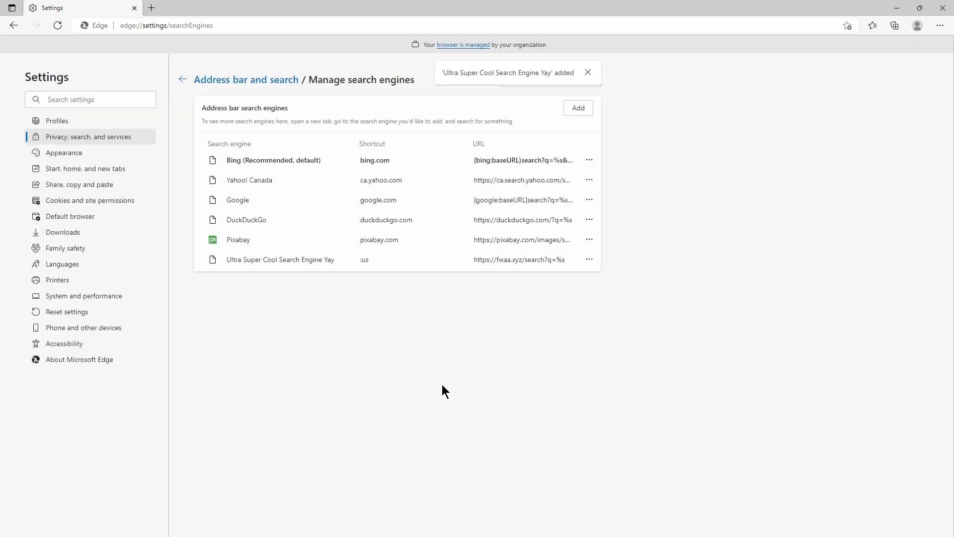
# Step: Make Ultra Super Cool Search Engine Yay the default and test it by searching "hello i need a new pair of shoes!" in a new tab
pyautogui.click(590, 259)
pyautogui.click(613, 264)
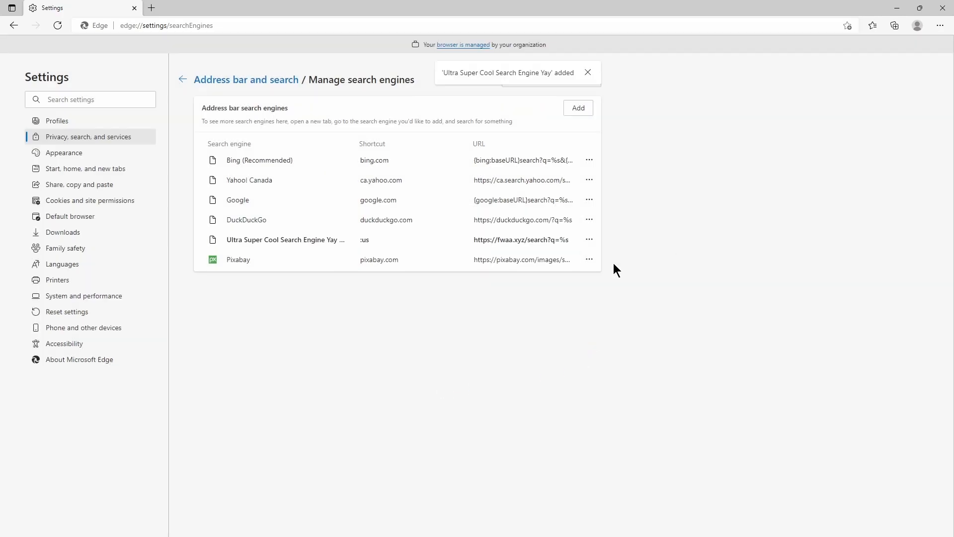
pyautogui.click(152, 8)
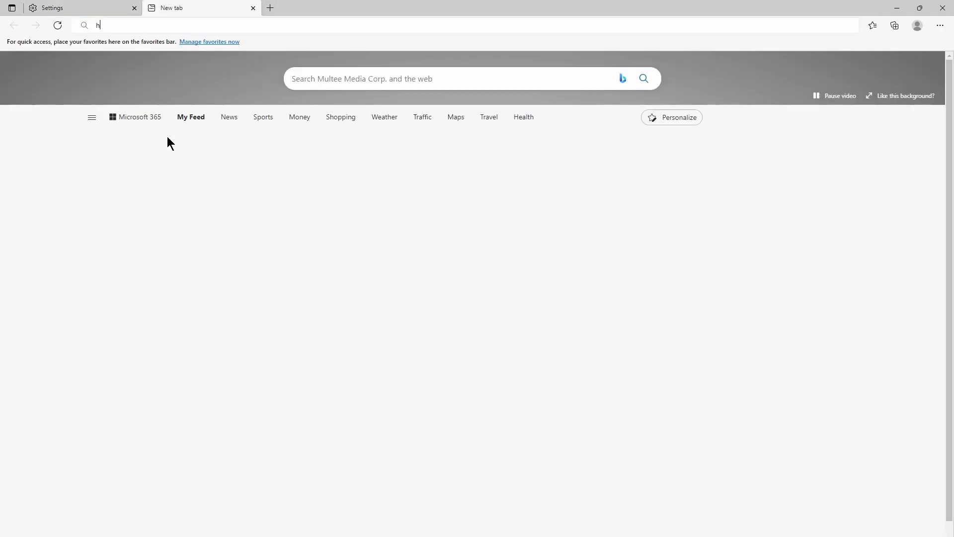
pyautogui.write('hello i ne')
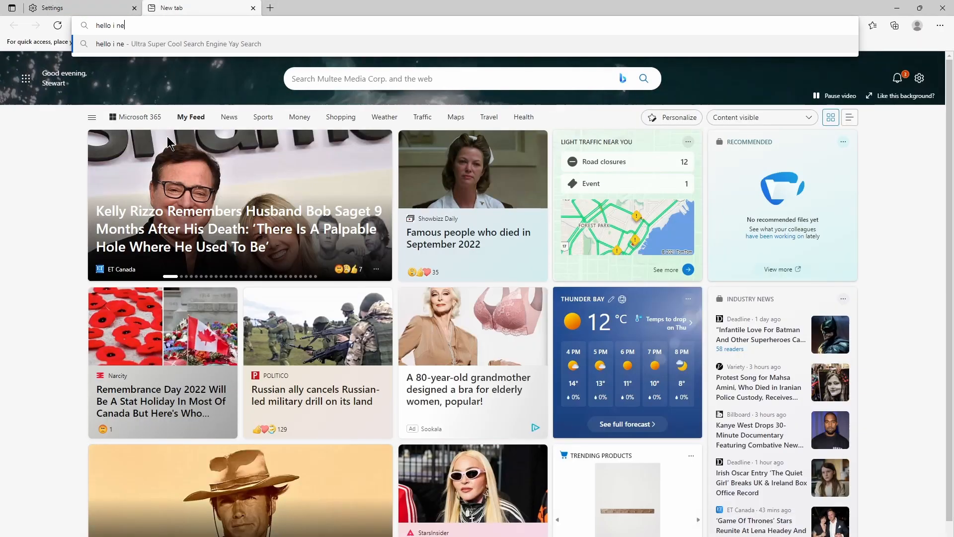
pyautogui.write('ed a new pair of shoes')
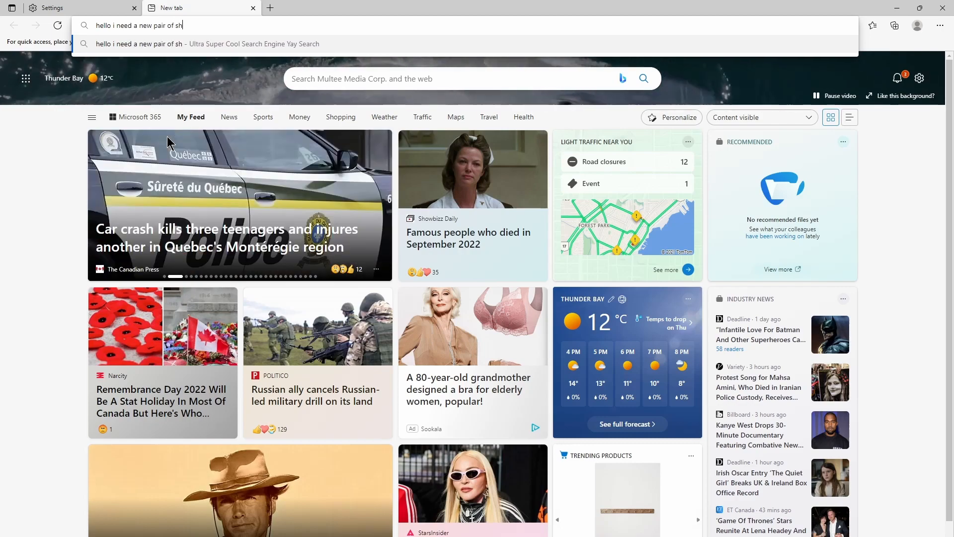
pyautogui.write('!')
pyautogui.press('Return')
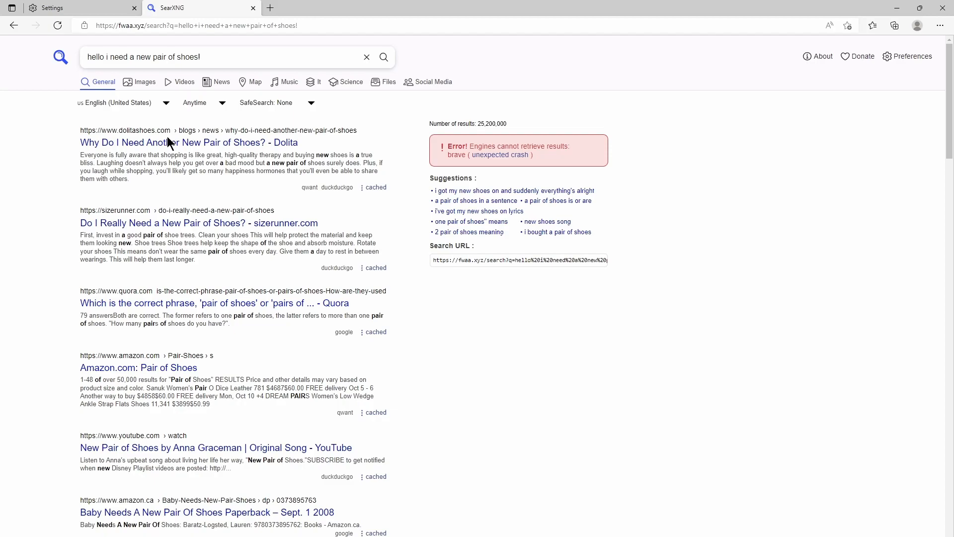
# Step: Search for "searchxng" from the address bar of the search results tab
pyautogui.click(315, 25)
pyautogui.write('searchxng')
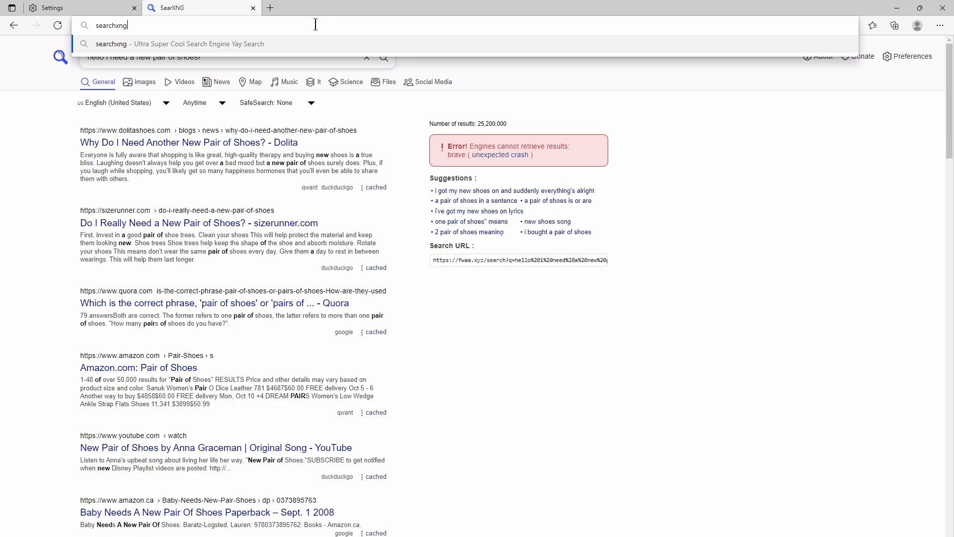
pyautogui.press('Return')
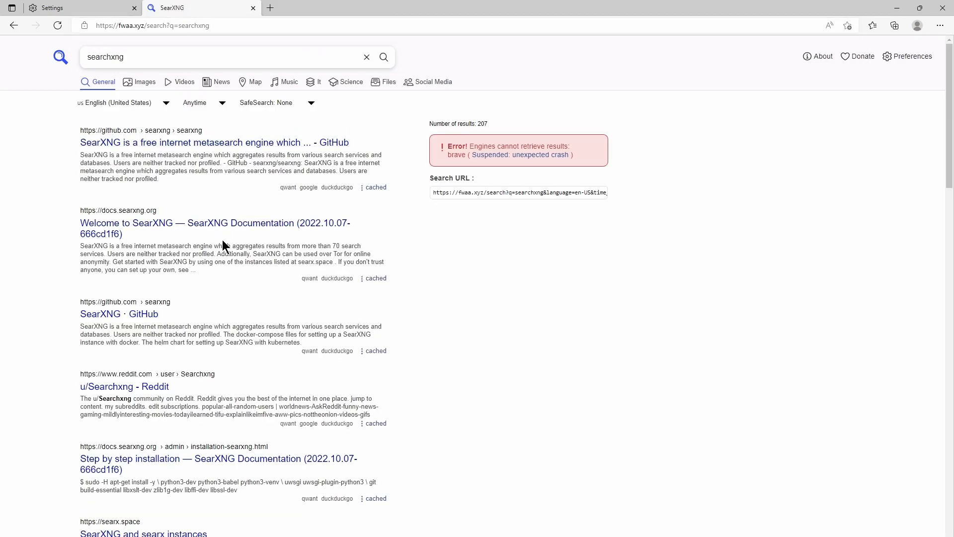
# Step: Refine the query to "searchxng public" and open the SearXNG and searx instances result
pyautogui.click(159, 59)
pyautogui.write('public')
pyautogui.press('Return')
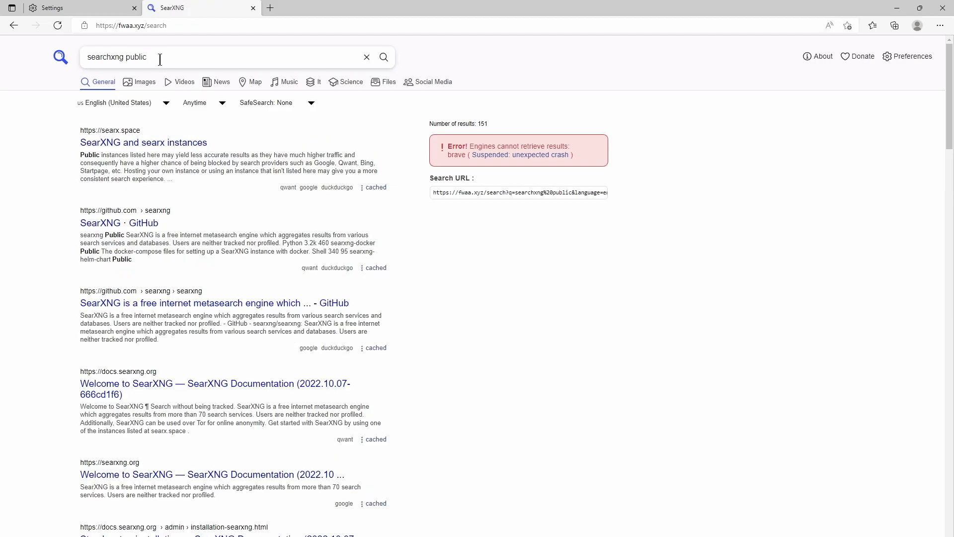
pyautogui.click(158, 143)
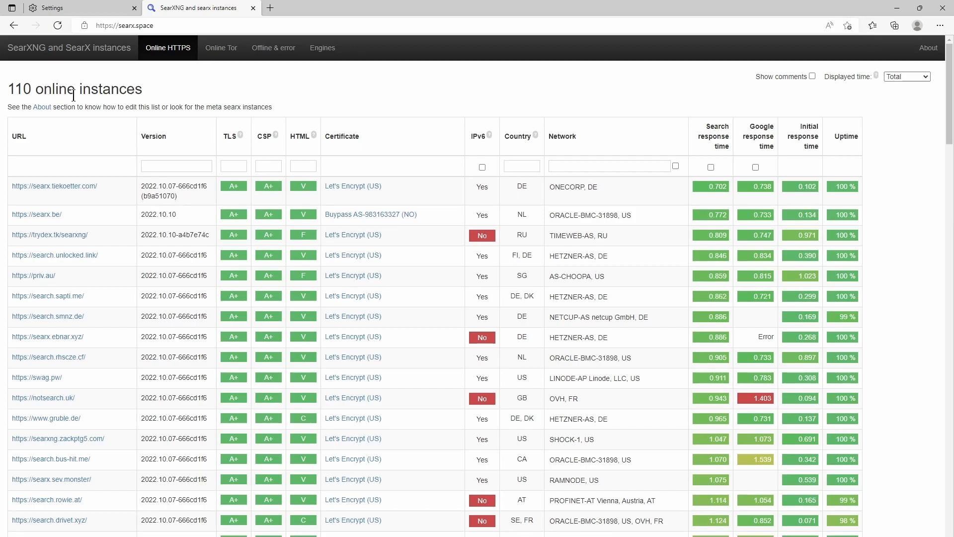
# Step: Look through the table of online SearXNG and searx instances on searx.space
pyautogui.scroll(-20, 73, 94)
pyautogui.scroll(-20, 73, 95)
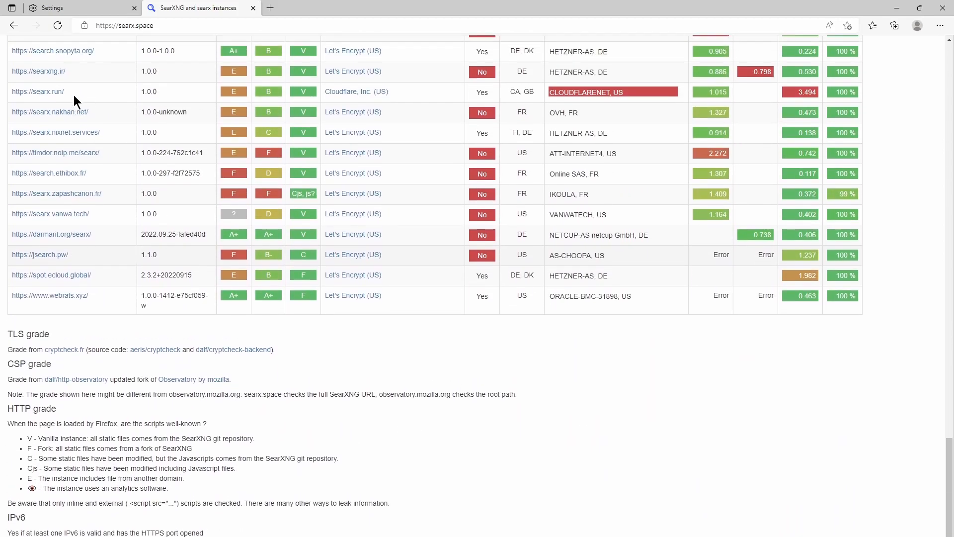
pyautogui.scroll(15, 74, 94)
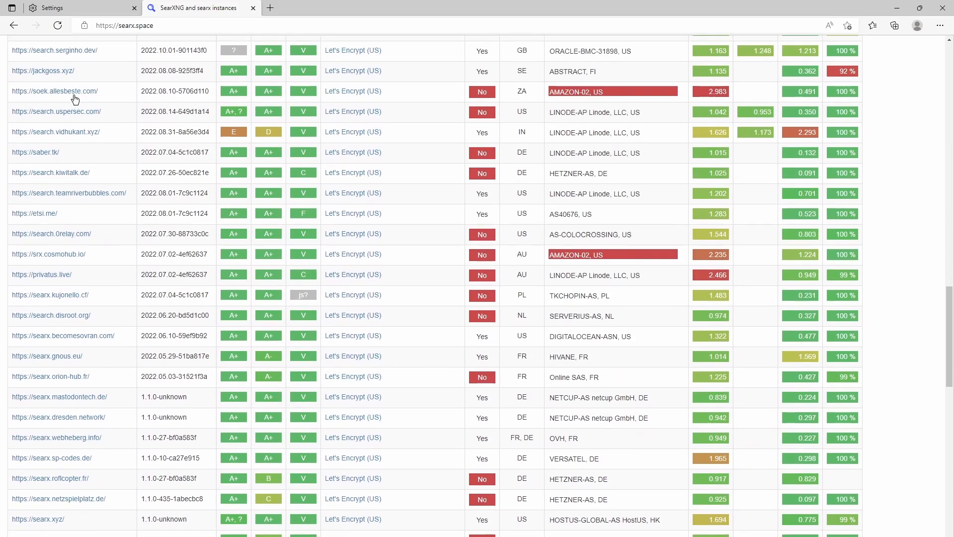
pyautogui.scroll(8, 74, 99)
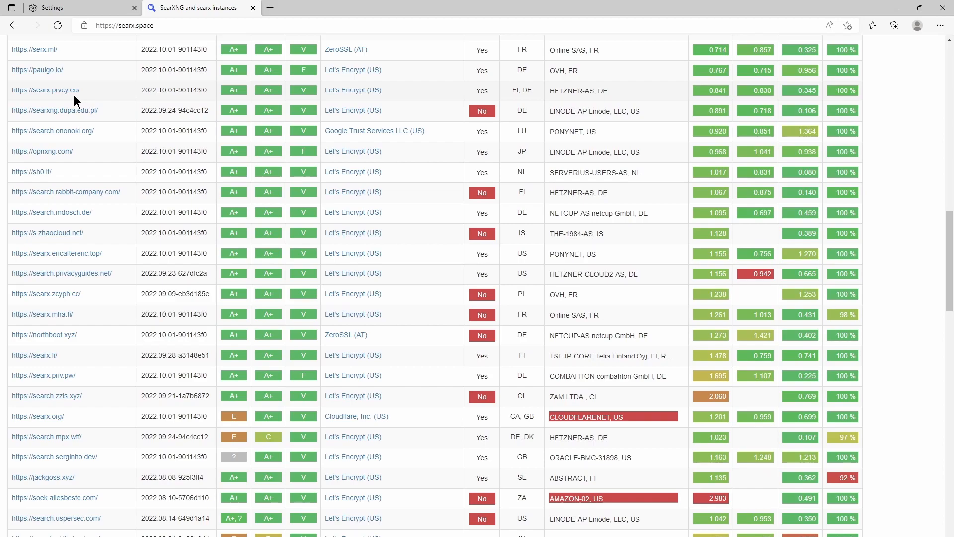
# Step: Open the dynabyte.ca instance from the list of online instances on searx.space
pyautogui.scroll(10, 73, 95)
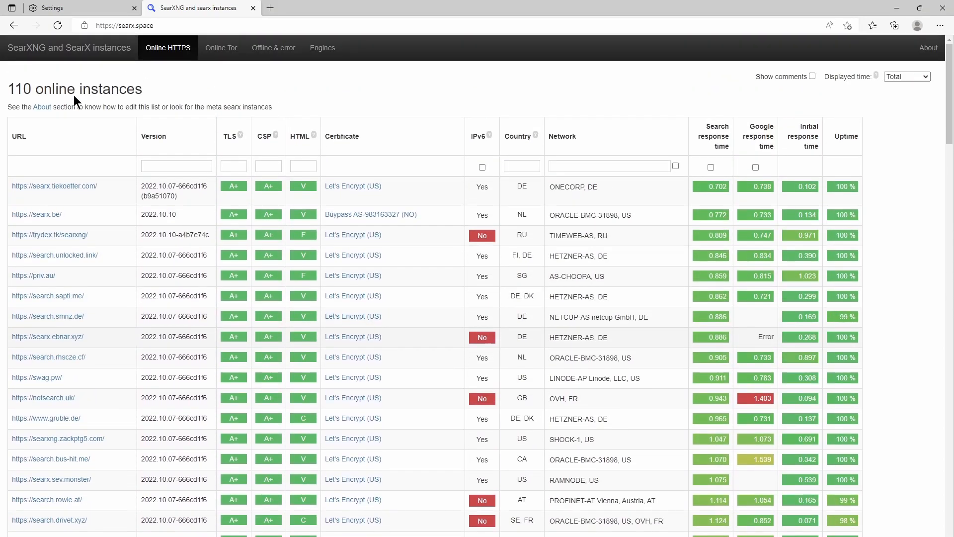
pyautogui.moveTo(224, 186)
pyautogui.scroll(-15, 236, 225)
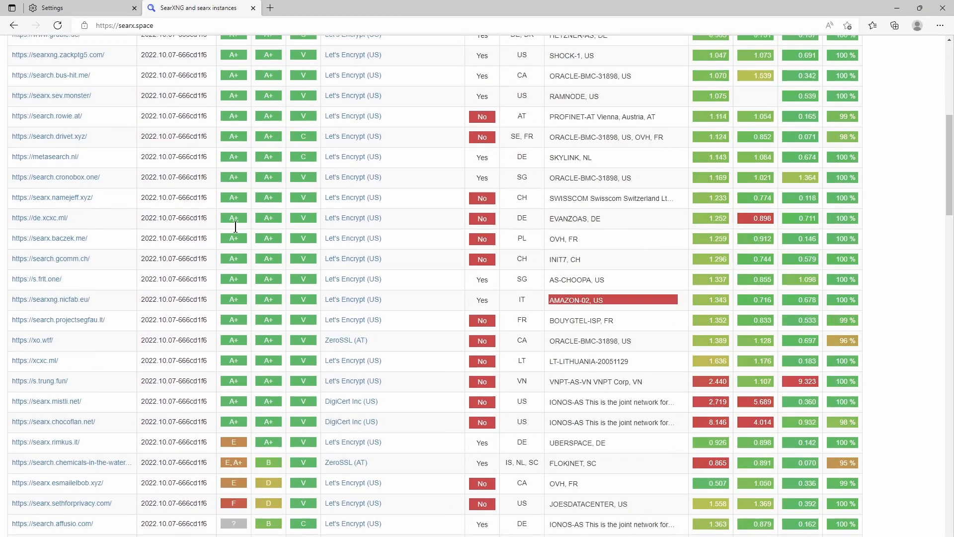
pyautogui.scroll(-10, 236, 226)
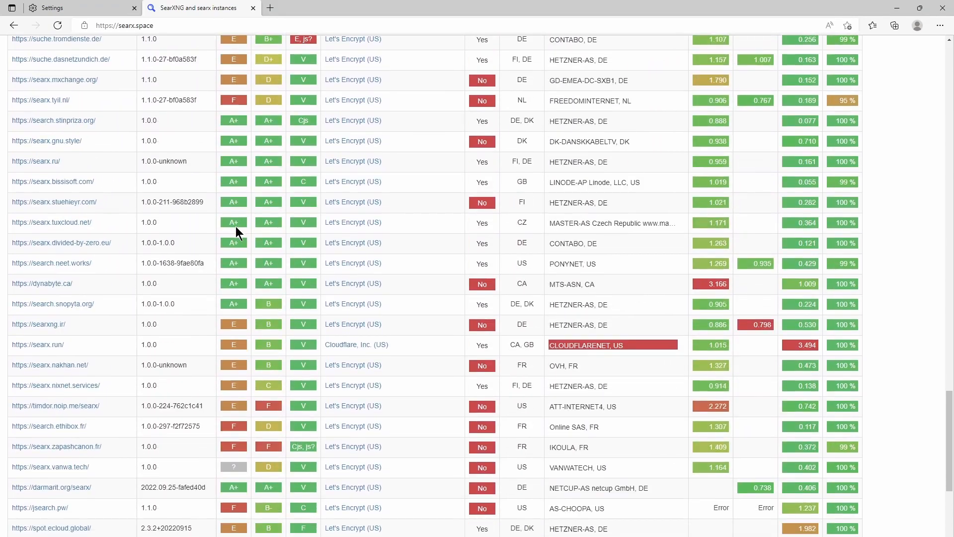
pyautogui.click(62, 283)
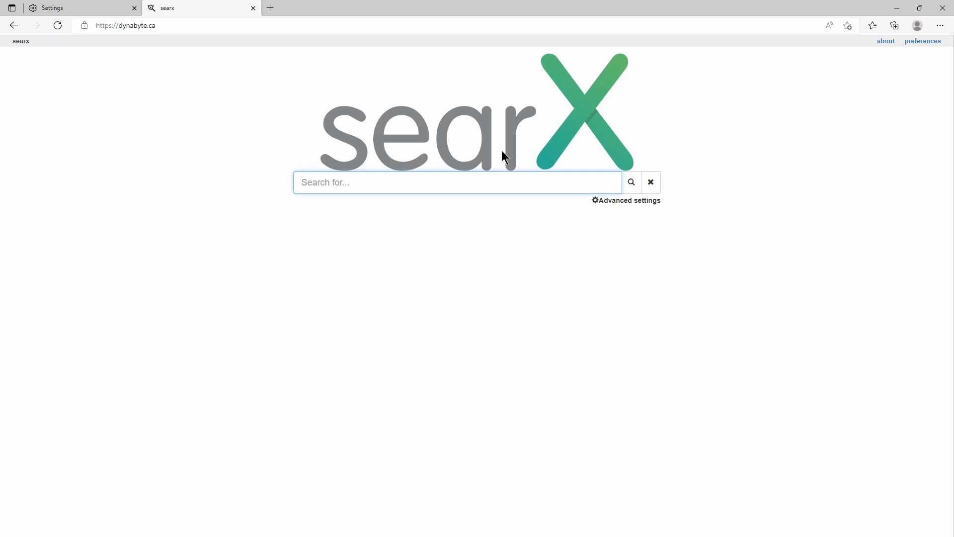
# Step: Go to fwaa.xyz in the current tab
pyautogui.click(249, 26)
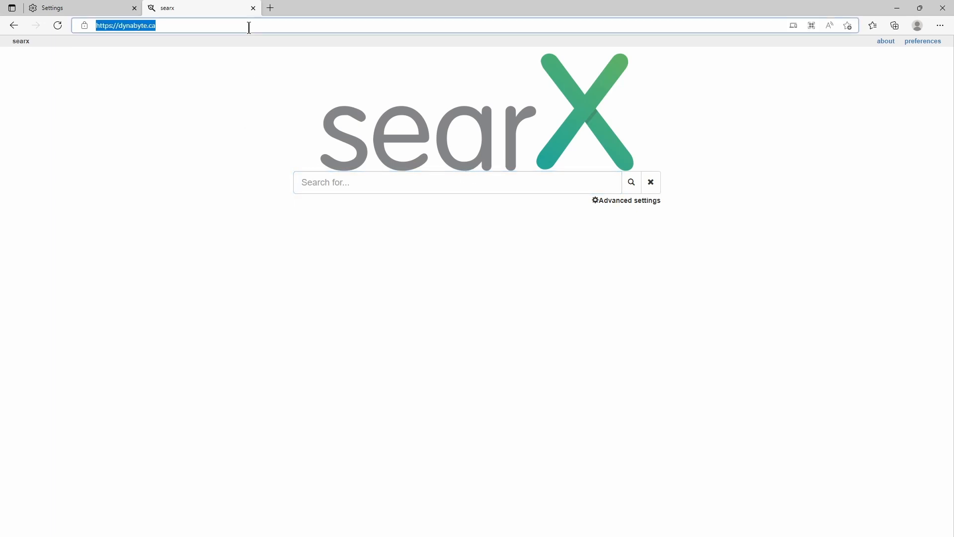
pyautogui.write('fwaa.xyz')
pyautogui.press('Return')
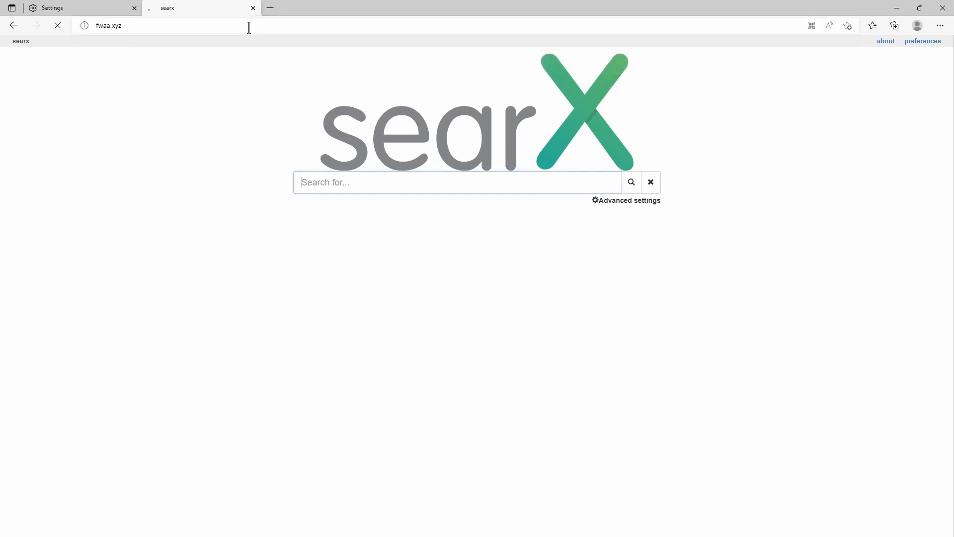